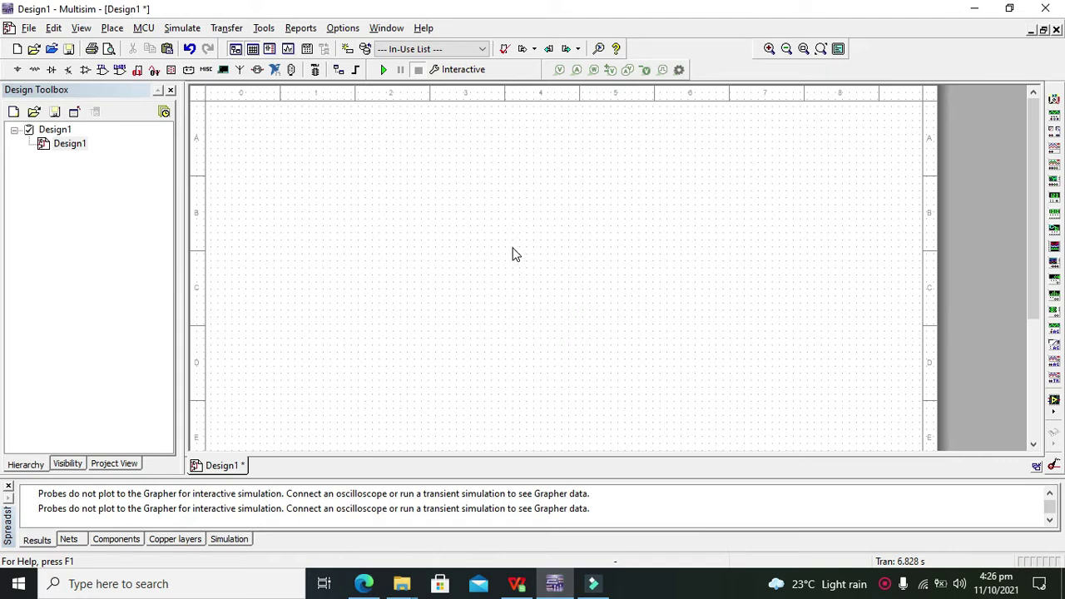
# - Adjust the Multisim workspace layout before placing components
pyautogui.click(512, 249)
pyautogui.moveTo(517, 260); pyautogui.dragTo(521, 274)
pyautogui.moveTo(518, 274); pyautogui.dragTo(513, 153)
pyautogui.moveTo(513, 148); pyautogui.dragTo(518, 198)
pyautogui.moveTo(518, 191); pyautogui.dragTo(514, 268)
pyautogui.moveTo(514, 267); pyautogui.dragTo(513, 268)
# - Place two 5.0 V VCC supplies on the blank schematic
pyautogui.click(18, 72)
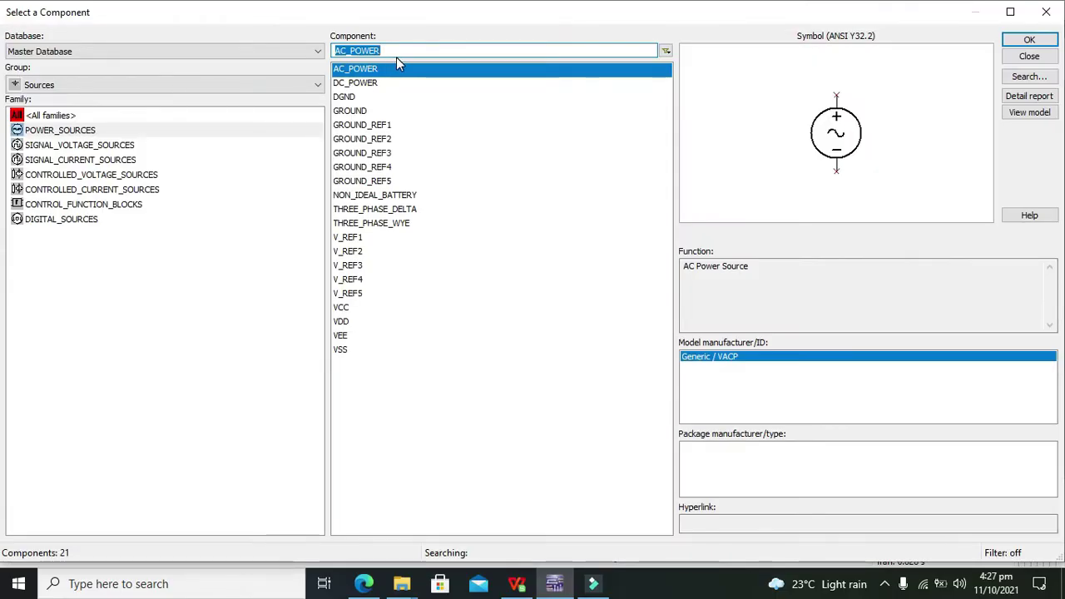
pyautogui.write('d')
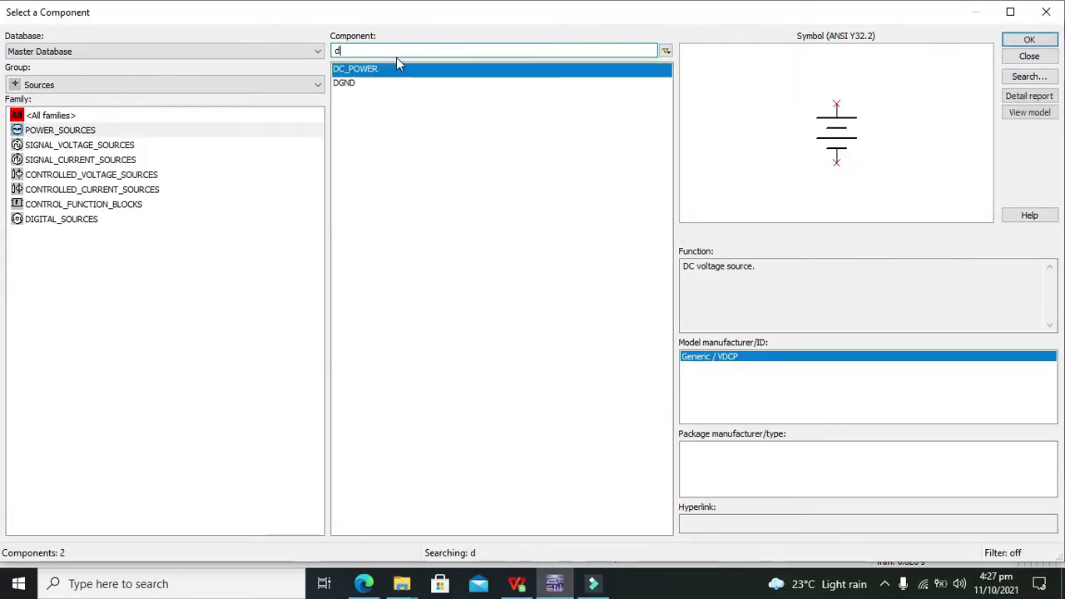
pyautogui.write('c')
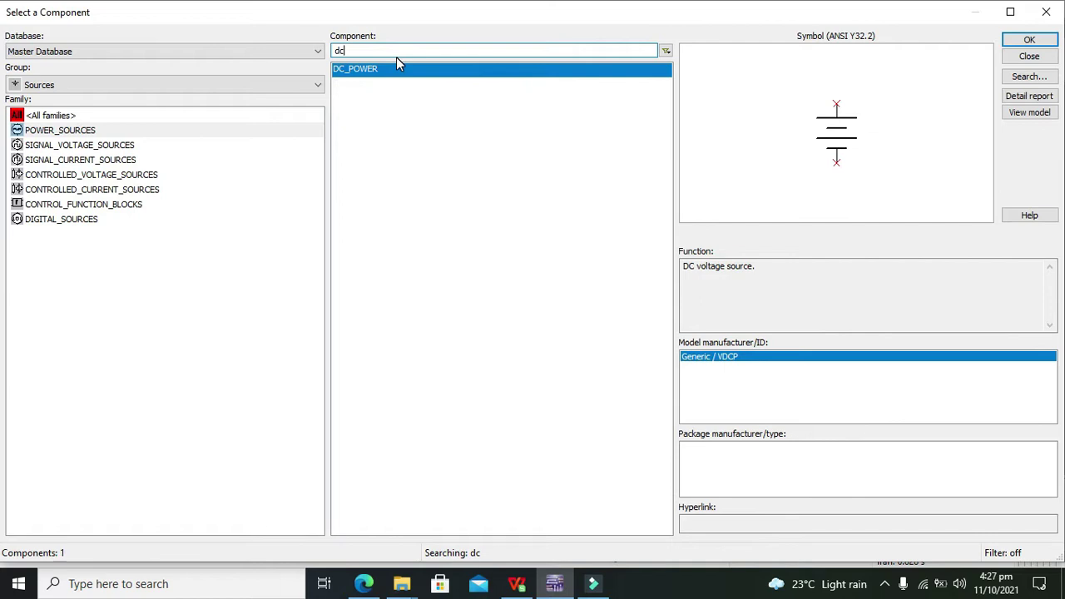
pyautogui.click(1029, 40)
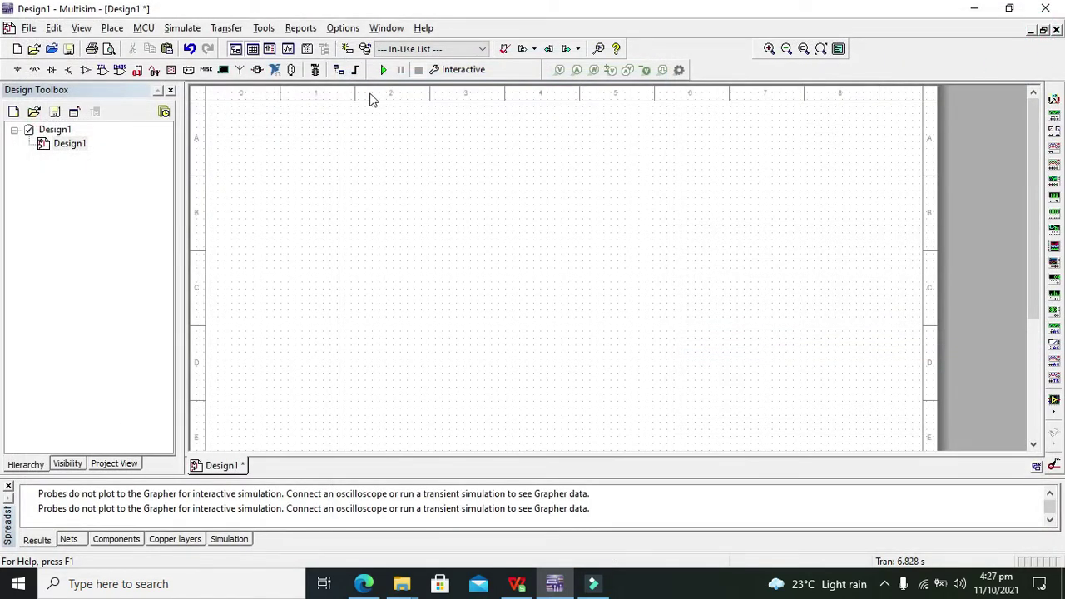
pyautogui.click(18, 70)
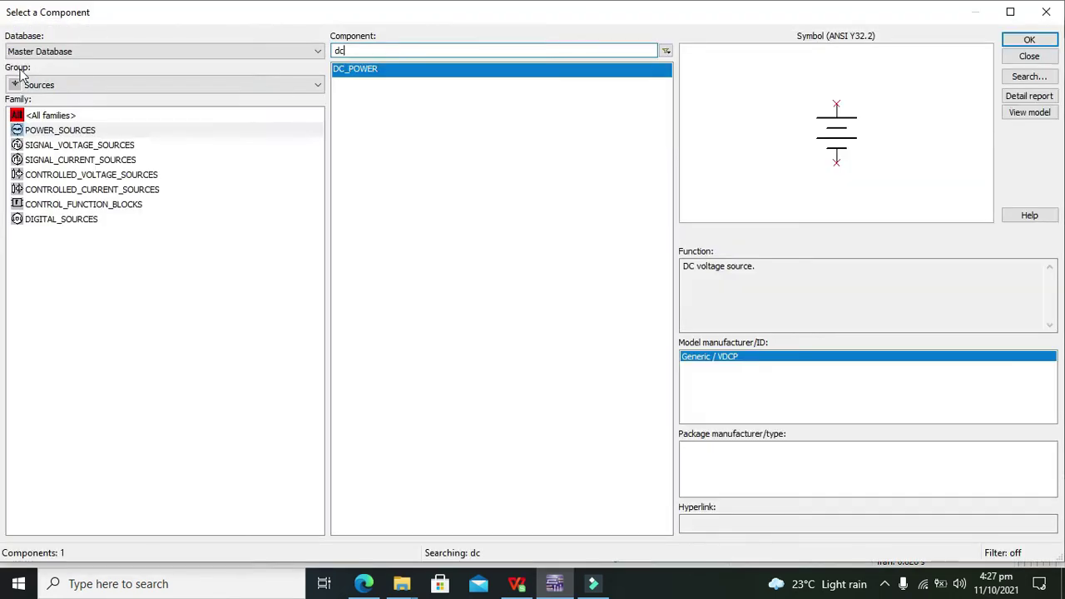
pyautogui.press('BackSpace')
pyautogui.press('BackSpace')
pyautogui.write('vcc')
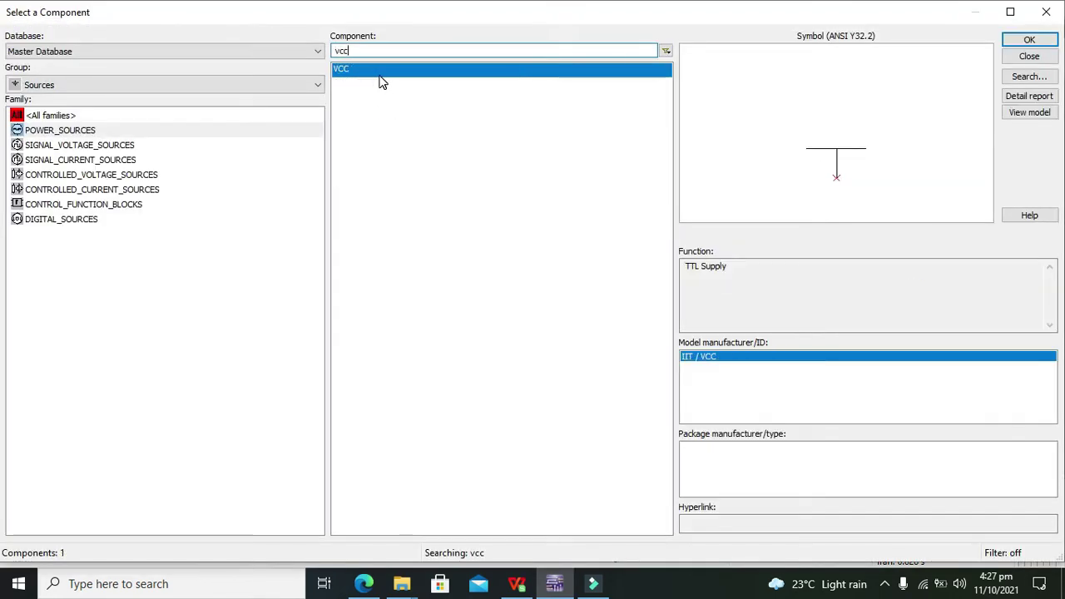
pyautogui.click(1030, 40)
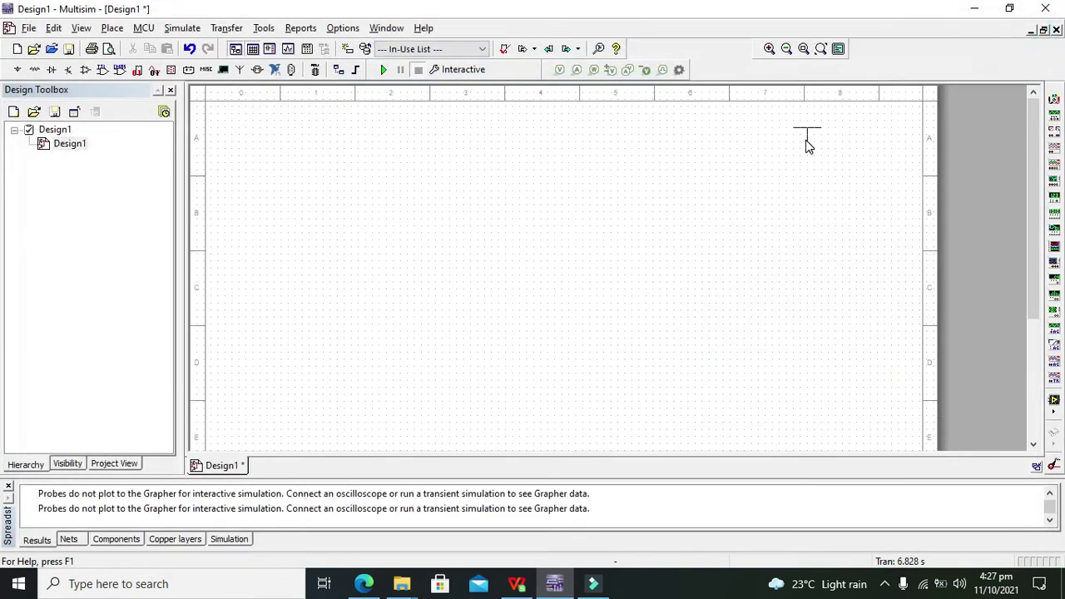
pyautogui.click(313, 191)
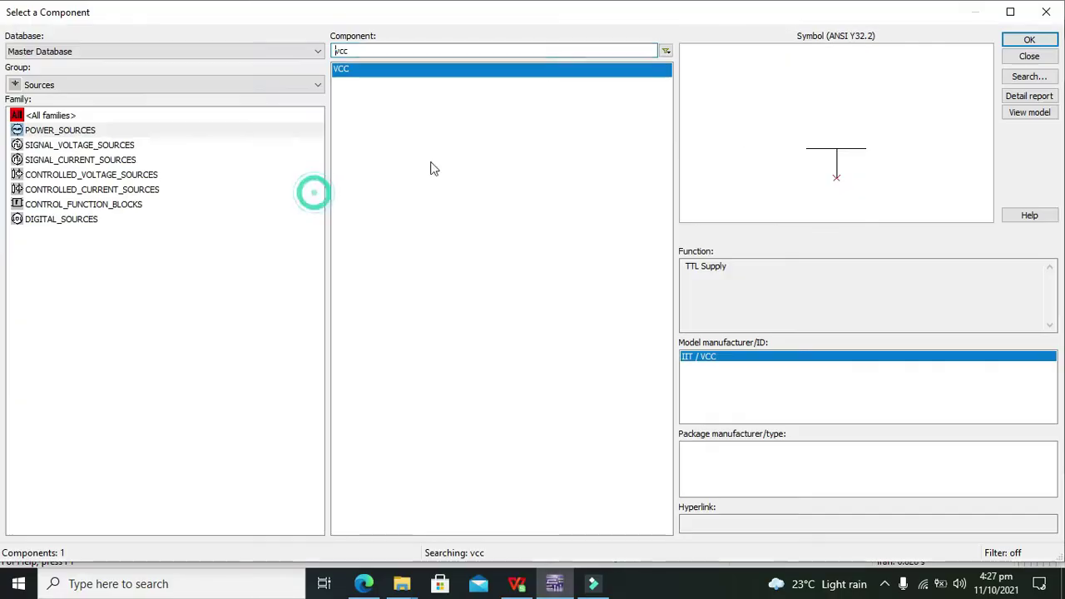
pyautogui.click(1030, 40)
pyautogui.click(687, 152)
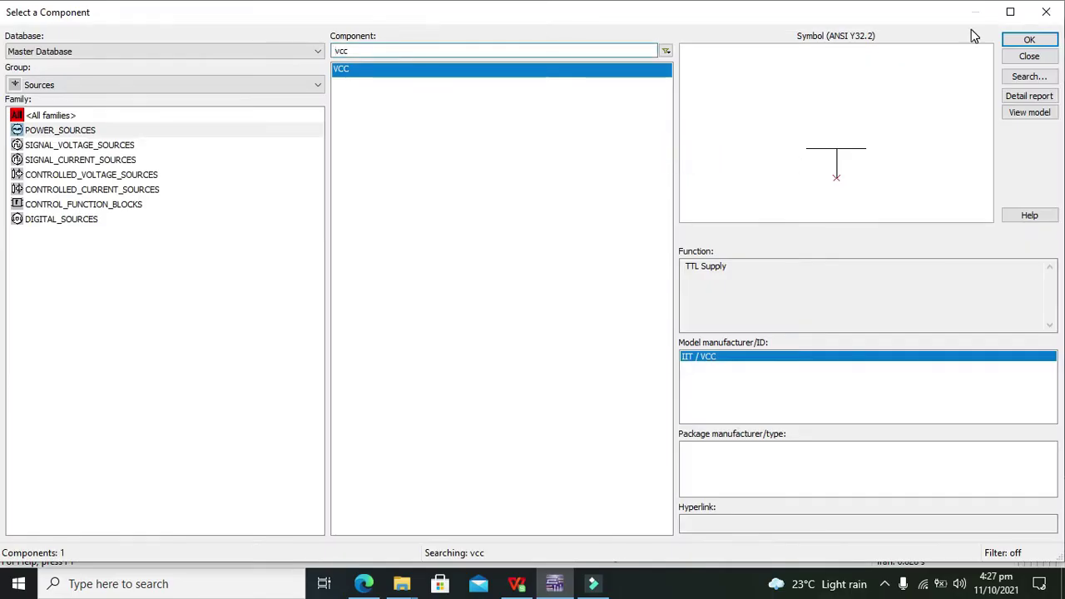
# - Place a ground symbol below the VCC supplies
pyautogui.doubleClick(445, 51)
pyautogui.write('ground')
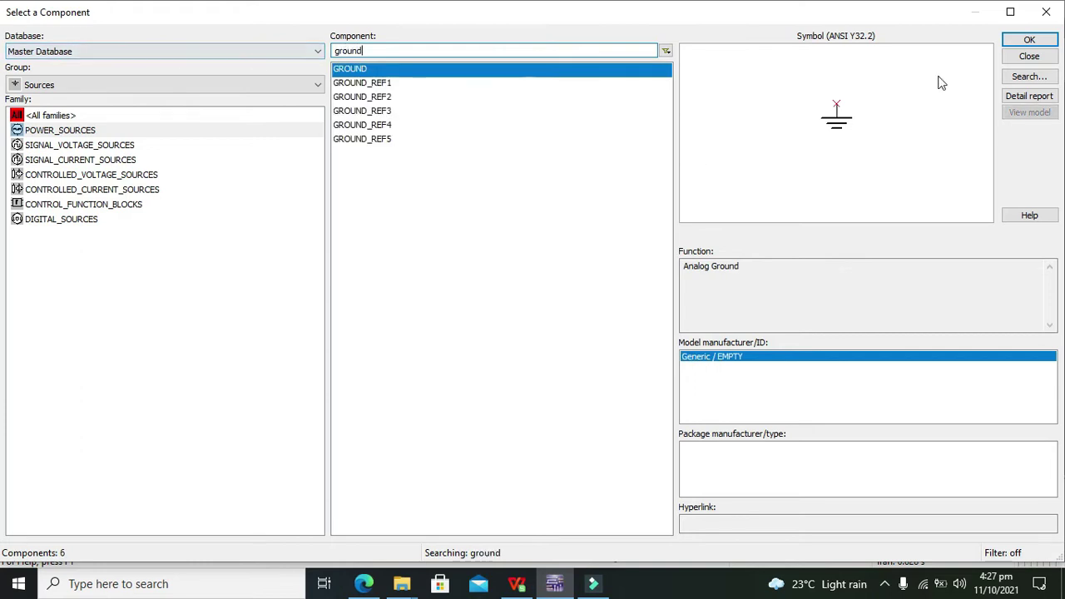
pyautogui.click(1005, 42)
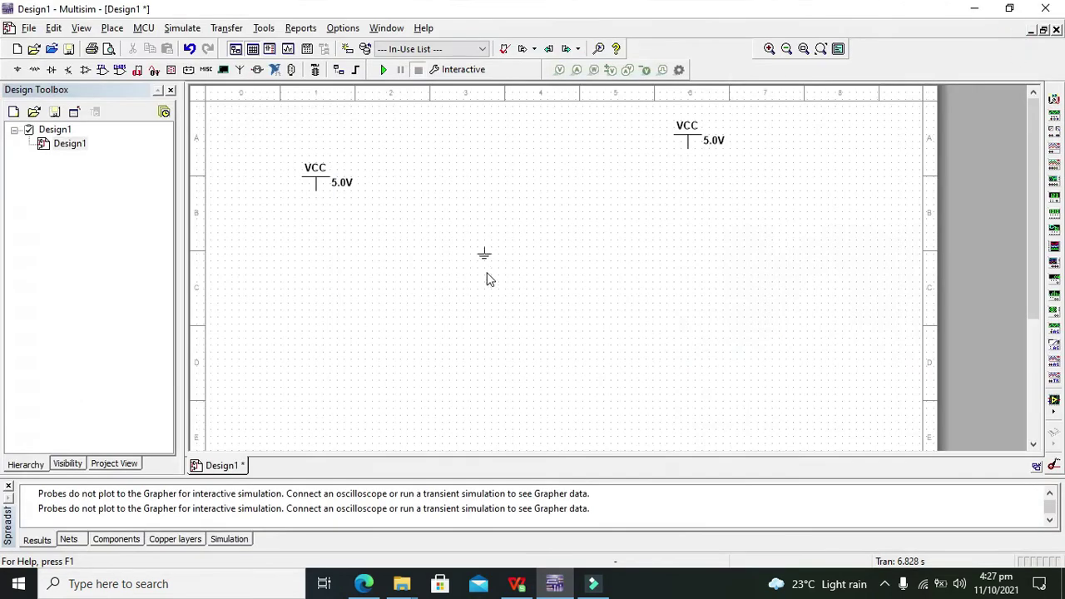
pyautogui.click(389, 350)
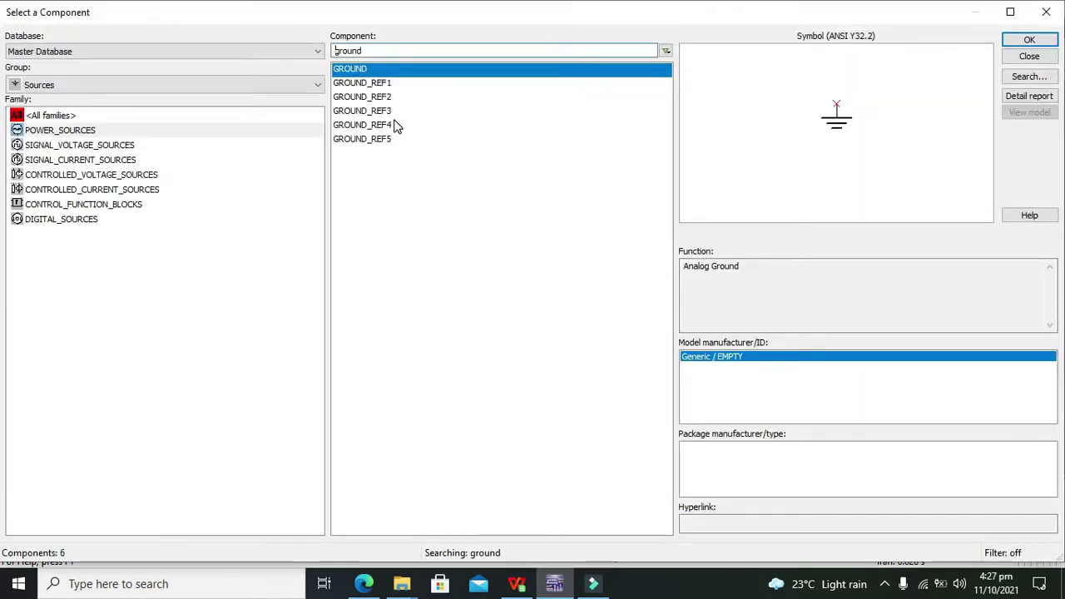
# - Find the SCR by searching All groups and place it on the schematic
pyautogui.doubleClick(363, 51)
pyautogui.write('scr')
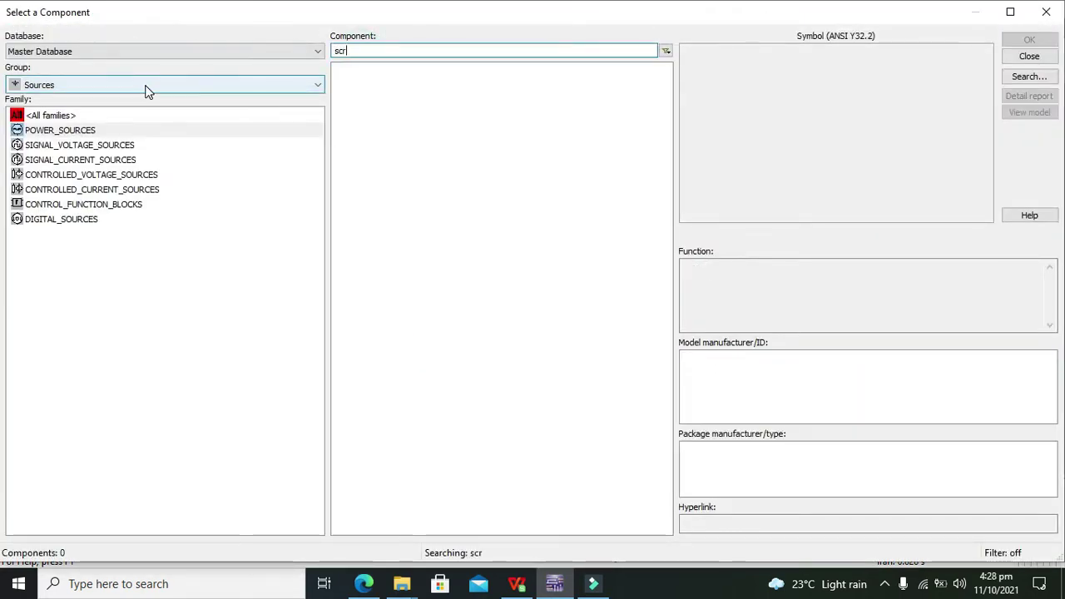
pyautogui.click(145, 85)
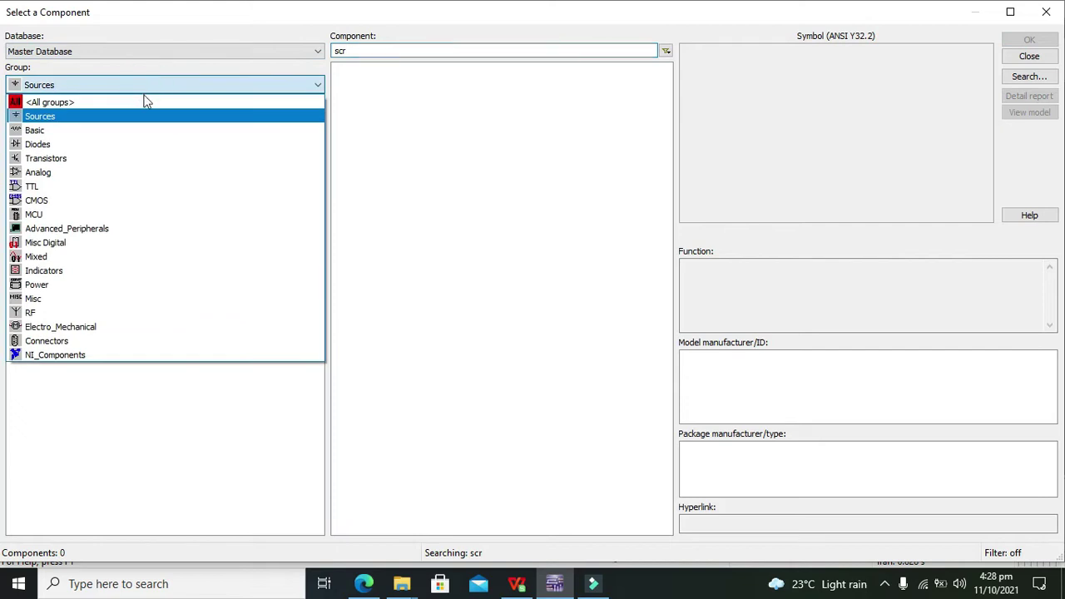
pyautogui.click(145, 104)
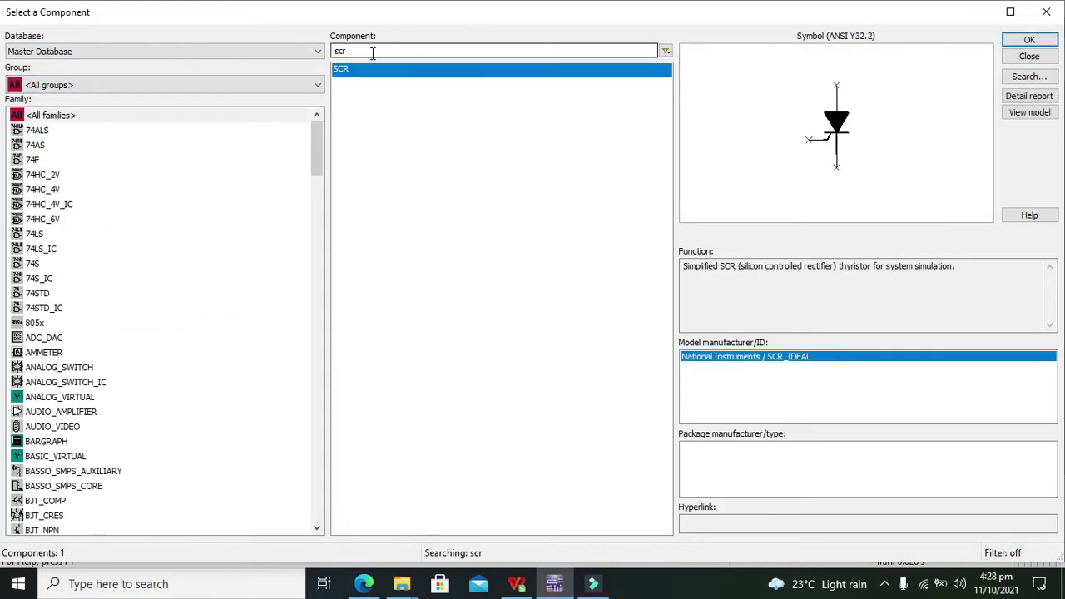
pyautogui.click(1030, 40)
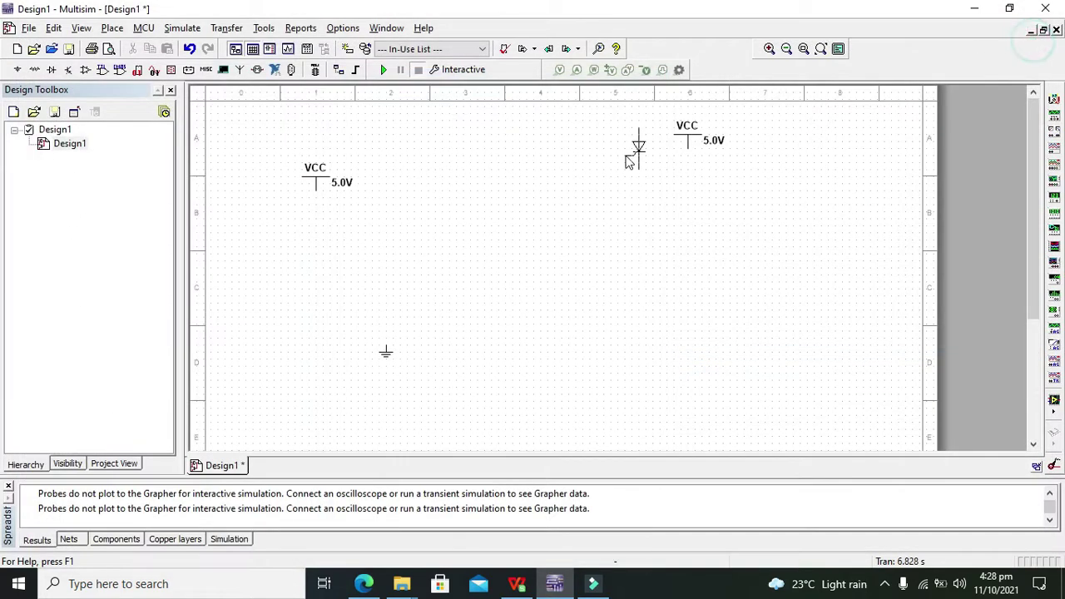
pyautogui.click(500, 248)
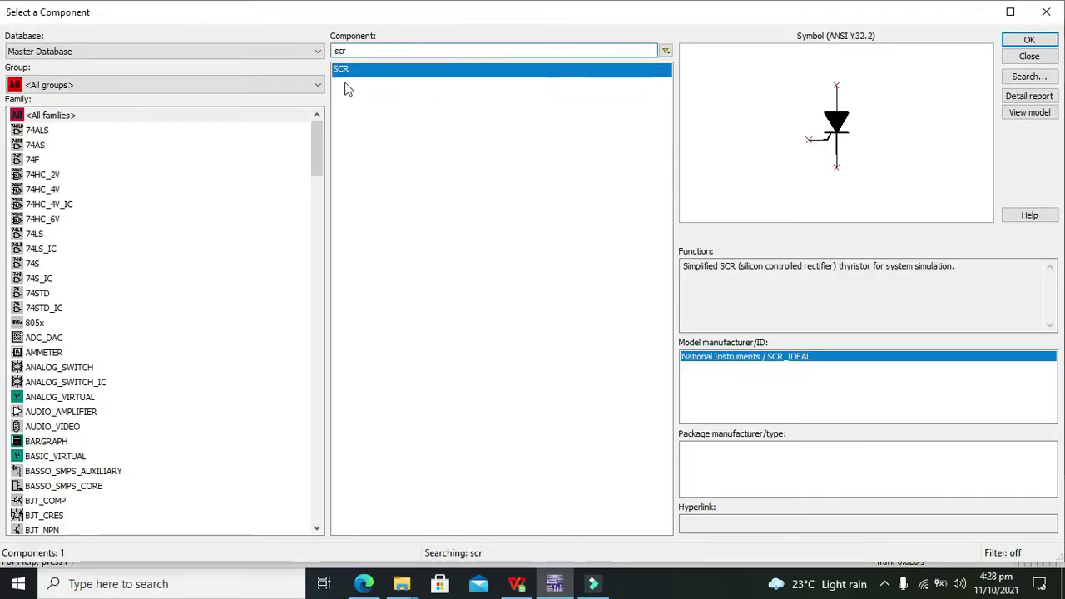
# - Search for 470 and pick the 470 kOhm 4114R-1-474 resistor network part
pyautogui.doubleClick(341, 50)
pyautogui.press('BackSpace')
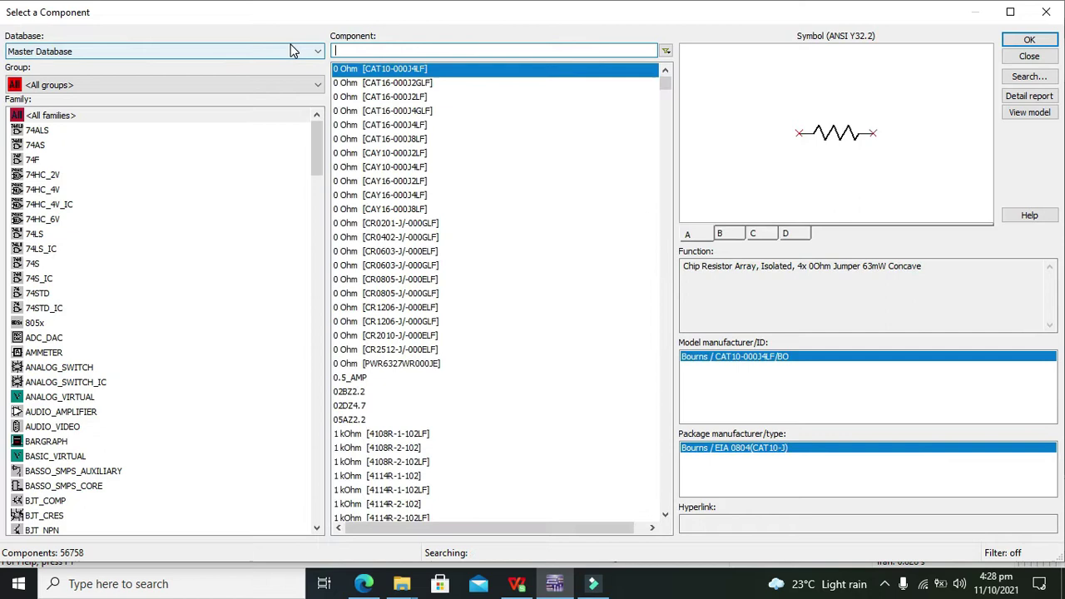
pyautogui.write('470')
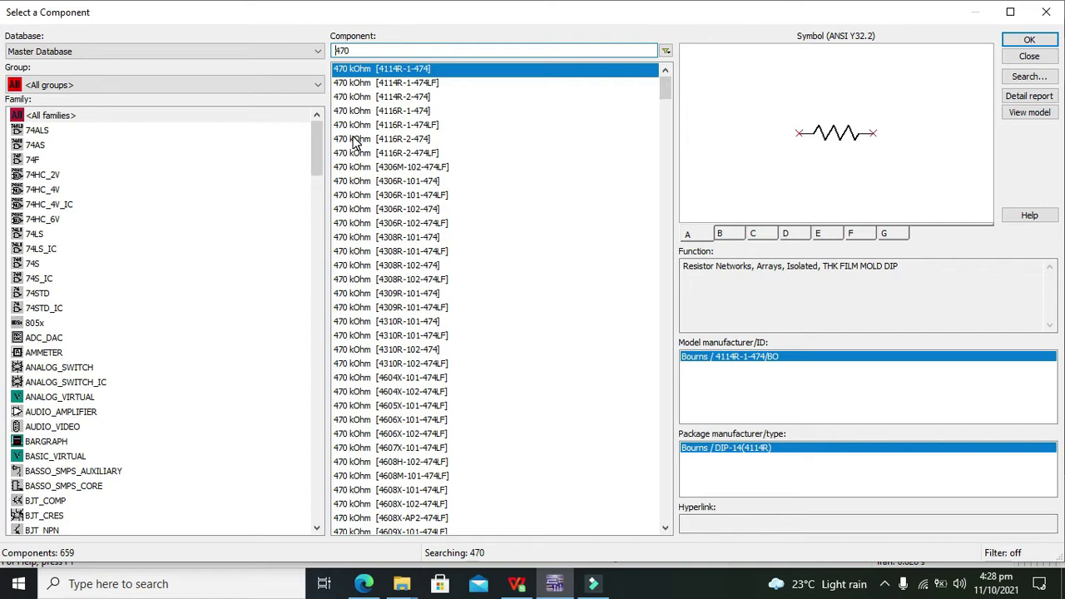
pyautogui.click(372, 80)
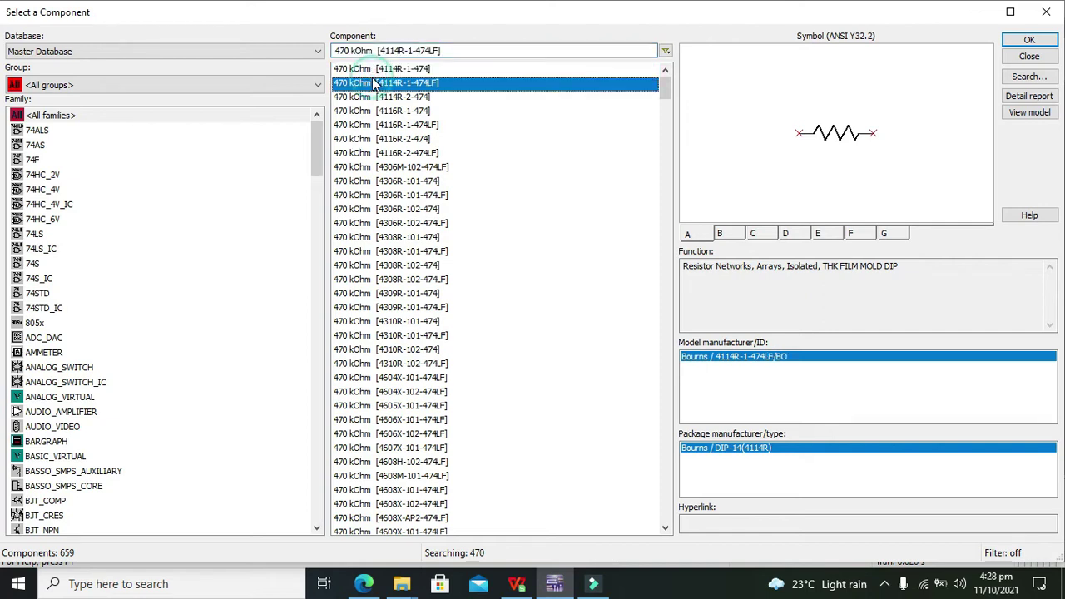
pyautogui.press('Down')
pyautogui.press('Down')
pyautogui.press('Down')
pyautogui.press('Down')
pyautogui.press('Down')
pyautogui.press('Down')
pyautogui.press('Down')
pyautogui.press('Down')
pyautogui.press('Down')
pyautogui.press('Down')
pyautogui.press('Down')
pyautogui.press('Down')
pyautogui.press('Down')
pyautogui.press('Down')
pyautogui.press('Down')
pyautogui.press('Down')
pyautogui.press('Down')
pyautogui.press('Down')
pyautogui.press('Down')
pyautogui.press('Down')
pyautogui.press('Down')
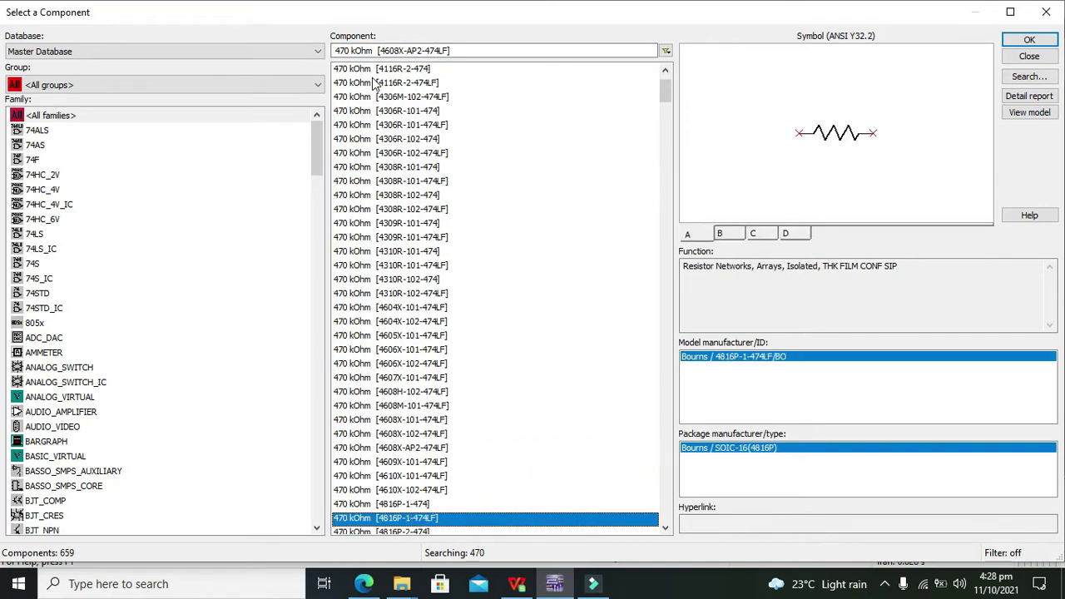
pyautogui.press('Down')
pyautogui.press('Down')
pyautogui.press('Down')
pyautogui.press('Down')
pyautogui.press('Down')
pyautogui.press('Down')
pyautogui.press('Down')
pyautogui.press('Down')
pyautogui.press('Down')
pyautogui.press('Down')
pyautogui.press('Down')
pyautogui.press('Down')
pyautogui.press('Down')
pyautogui.press('Down')
pyautogui.press('Down')
pyautogui.press('Down')
pyautogui.press('Down')
pyautogui.press('Down')
pyautogui.press('Down')
pyautogui.press('Down')
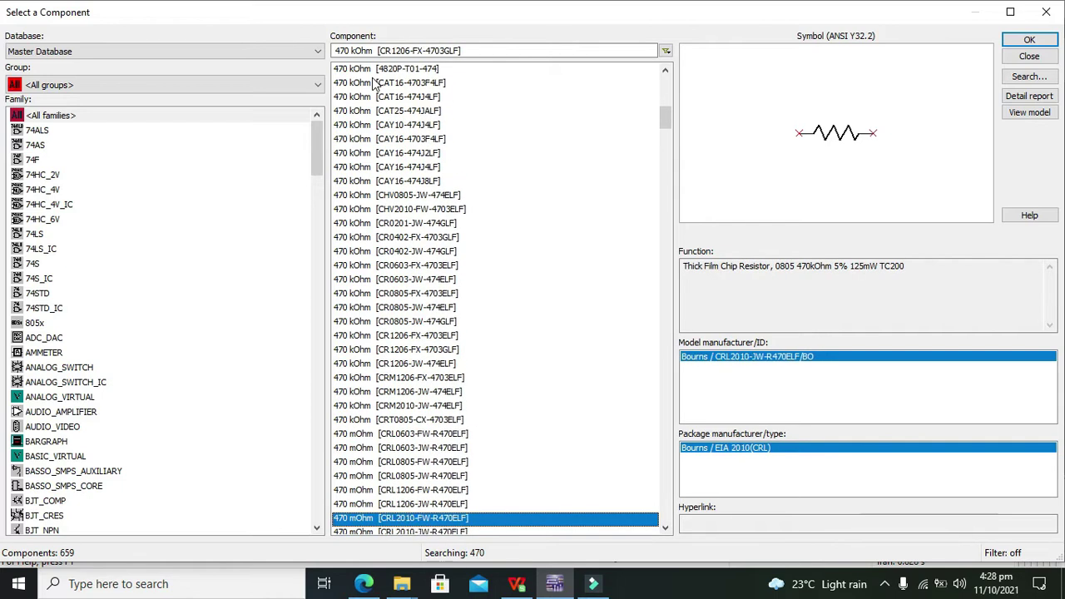
pyautogui.press('Down')
pyautogui.press('Down')
pyautogui.press('Down')
pyautogui.press('Down')
pyautogui.press('Down')
pyautogui.press('Down')
pyautogui.press('Down')
pyautogui.press('Down')
pyautogui.press('Down')
pyautogui.press('Down')
pyautogui.press('Down')
pyautogui.press('Down')
pyautogui.press('Down')
pyautogui.press('Down')
pyautogui.press('Down')
pyautogui.press('Down')
pyautogui.press('Down')
pyautogui.press('Down')
pyautogui.press('Down')
pyautogui.press('Down')
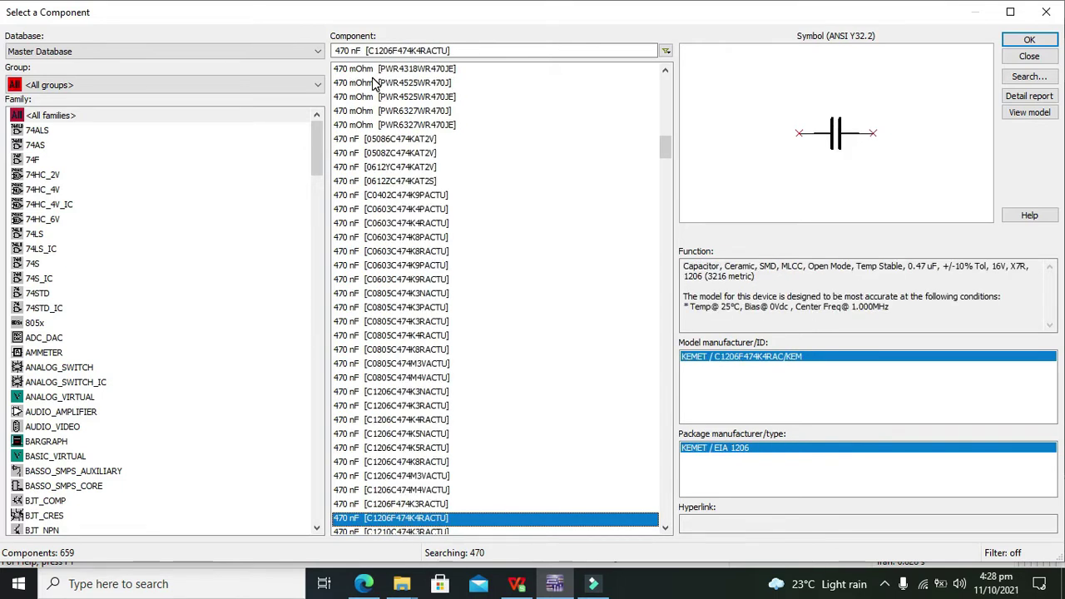
pyautogui.press('pageup')
pyautogui.press('Up')
pyautogui.press('Up')
pyautogui.press('Up')
pyautogui.press('Up')
pyautogui.press('Up')
pyautogui.press('Up')
pyautogui.press('Up')
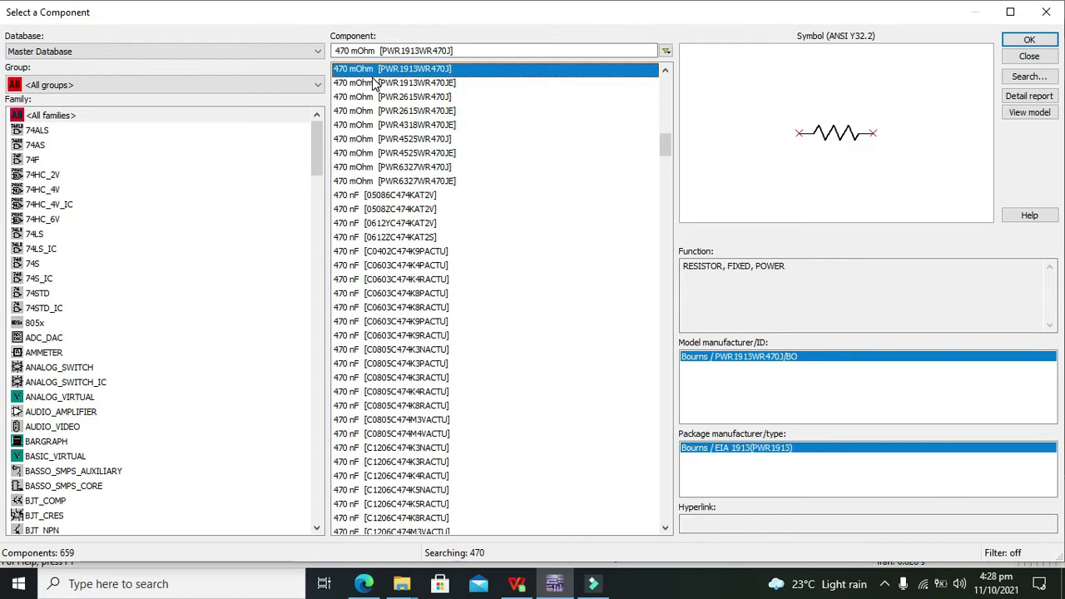
pyautogui.press('Up')
pyautogui.press('Up')
pyautogui.press('Up')
pyautogui.press('Up')
pyautogui.press('Up')
pyautogui.press('Up')
pyautogui.press('Up')
pyautogui.press('Up')
pyautogui.press('Up')
pyautogui.press('Up')
pyautogui.press('Up')
pyautogui.press('Up')
pyautogui.press('Up')
pyautogui.press('Up')
pyautogui.press('Up')
pyautogui.press('Up')
pyautogui.press('Up')
pyautogui.press('Up')
pyautogui.press('Up')
pyautogui.press('Up')
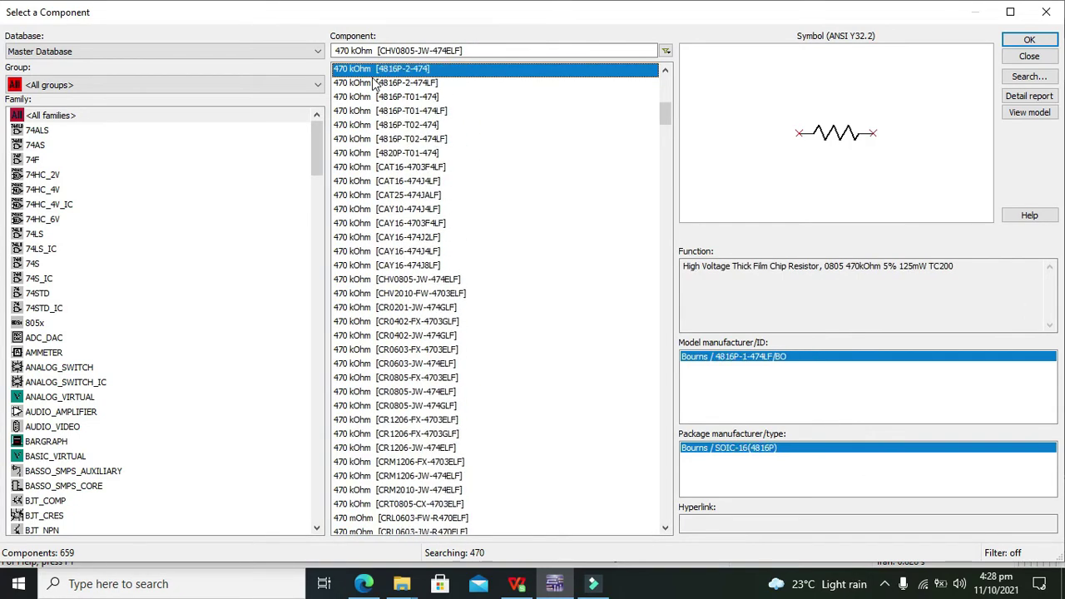
pyautogui.click(374, 83)
pyautogui.press('Up')
pyautogui.press('Up')
pyautogui.press('Up')
pyautogui.press('Up')
pyautogui.press('Up')
pyautogui.press('Up')
pyautogui.press('Up')
pyautogui.press('Up')
pyautogui.press('Up')
pyautogui.press('Up')
pyautogui.press('Up')
pyautogui.press('Up')
pyautogui.press('Up')
pyautogui.press('Up')
pyautogui.press('Up')
pyautogui.press('Up')
pyautogui.press('Up')
pyautogui.press('Up')
pyautogui.press('Up')
pyautogui.press('Up')
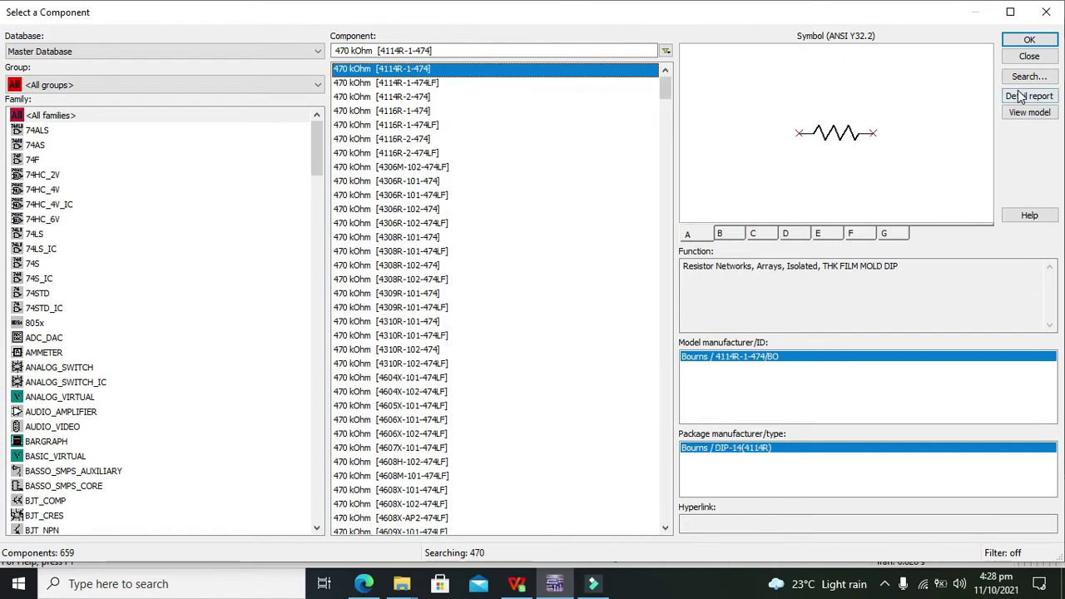
pyautogui.click(1028, 40)
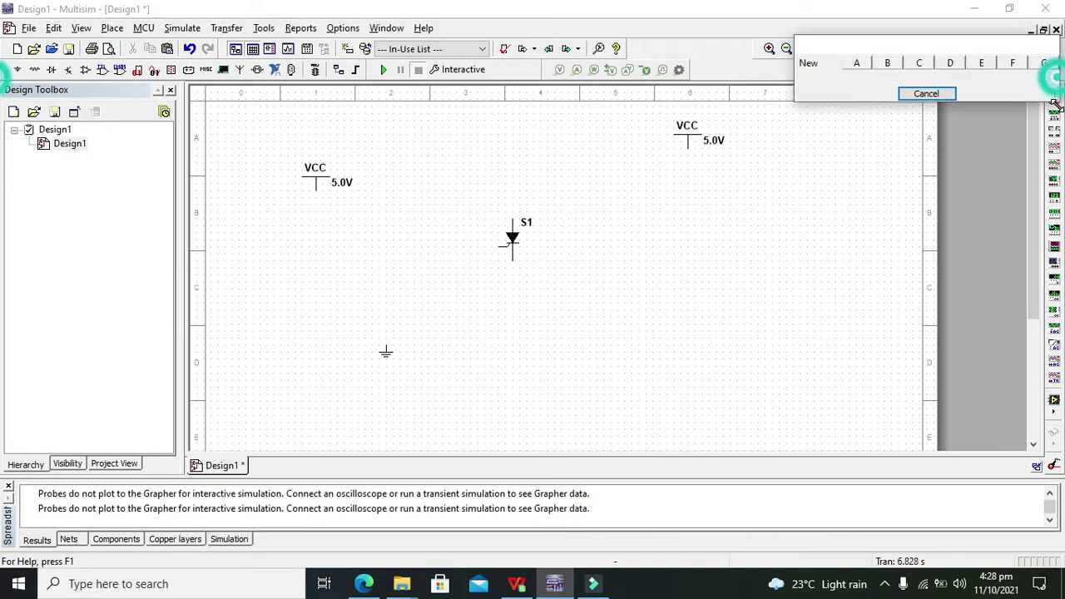
# - Place section A as R1A, check its properties, then delete it
pyautogui.click(604, 288)
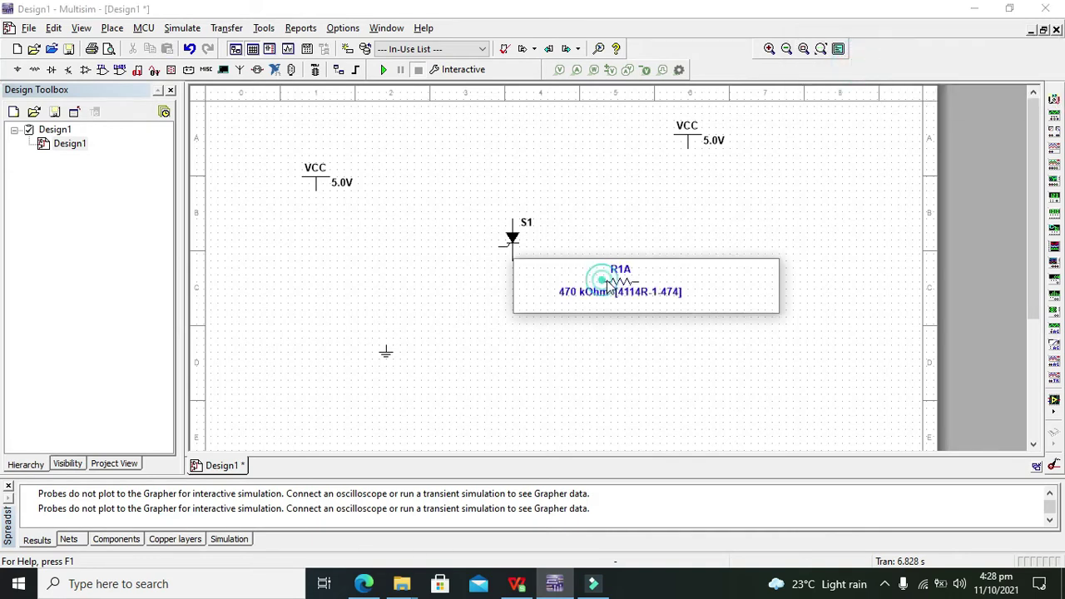
pyautogui.click(666, 304)
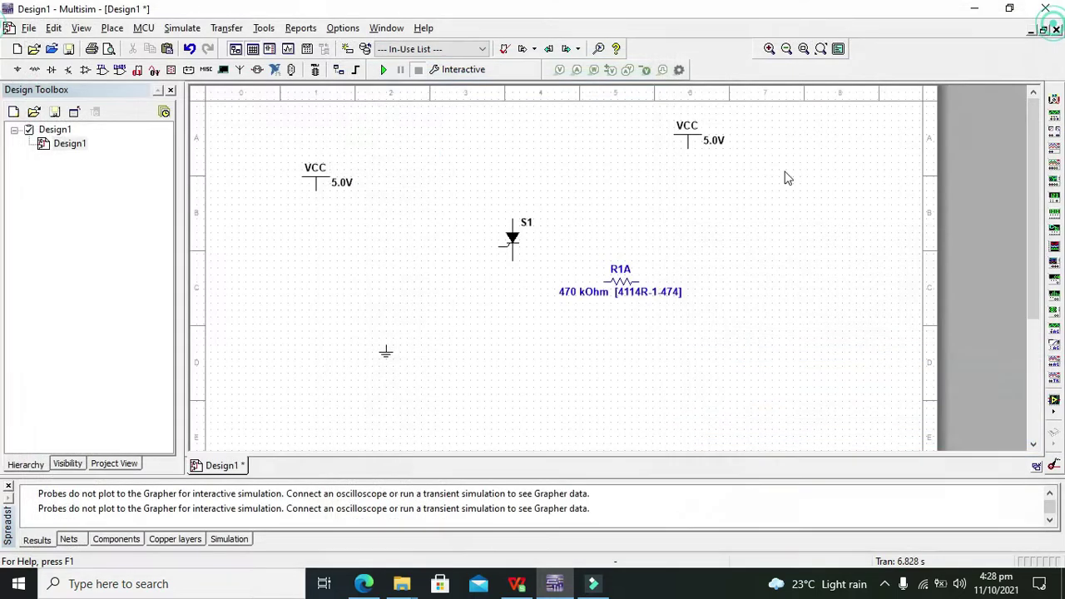
pyautogui.click(1045, 12)
pyautogui.doubleClick(634, 281)
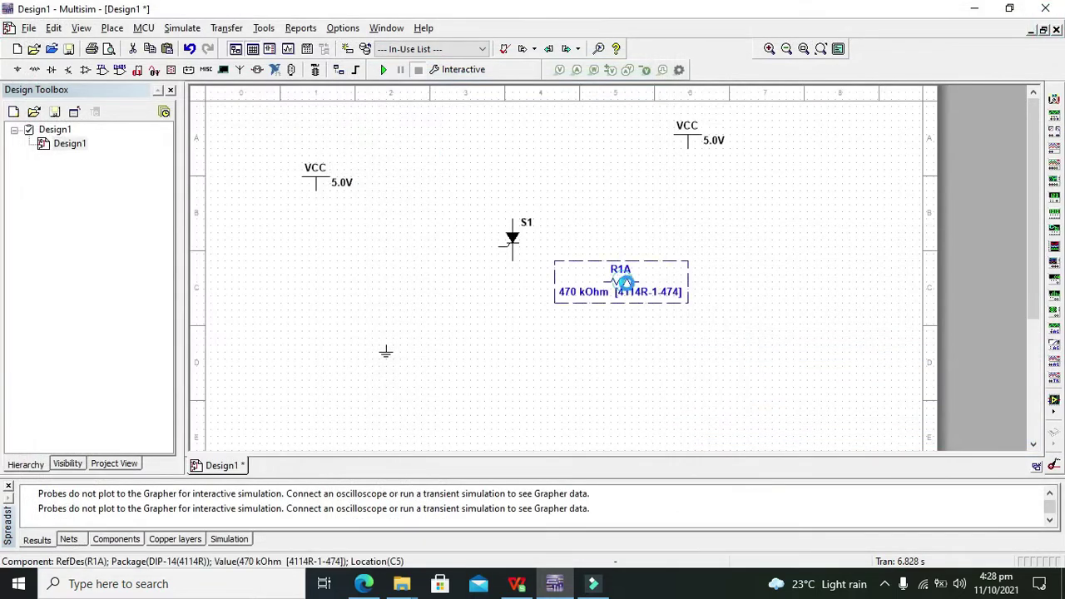
pyautogui.click(417, 131)
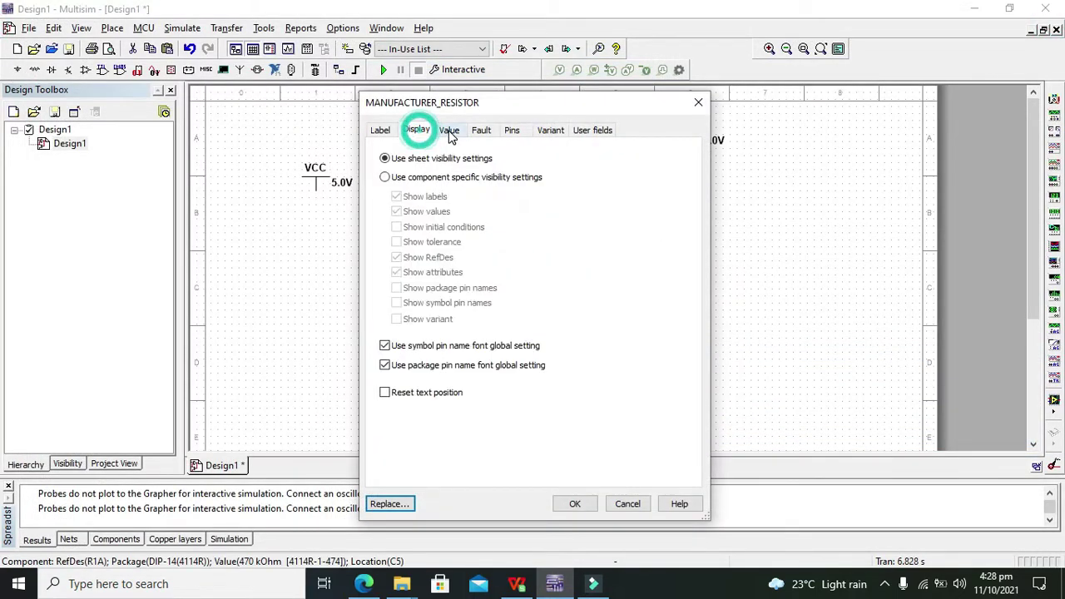
pyautogui.click(449, 130)
pyautogui.click(698, 102)
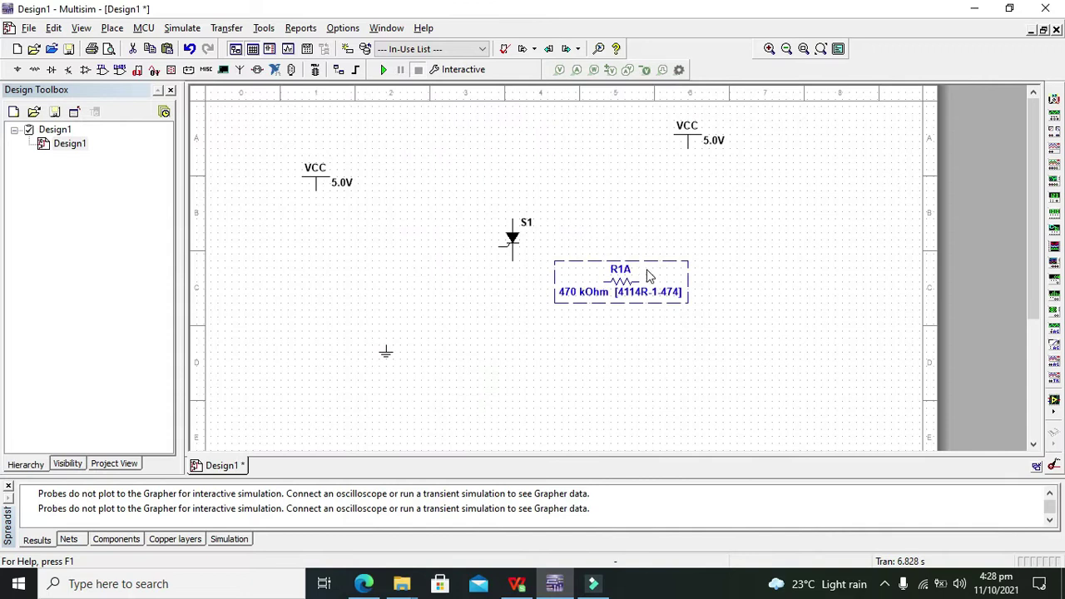
pyautogui.press('Delete')
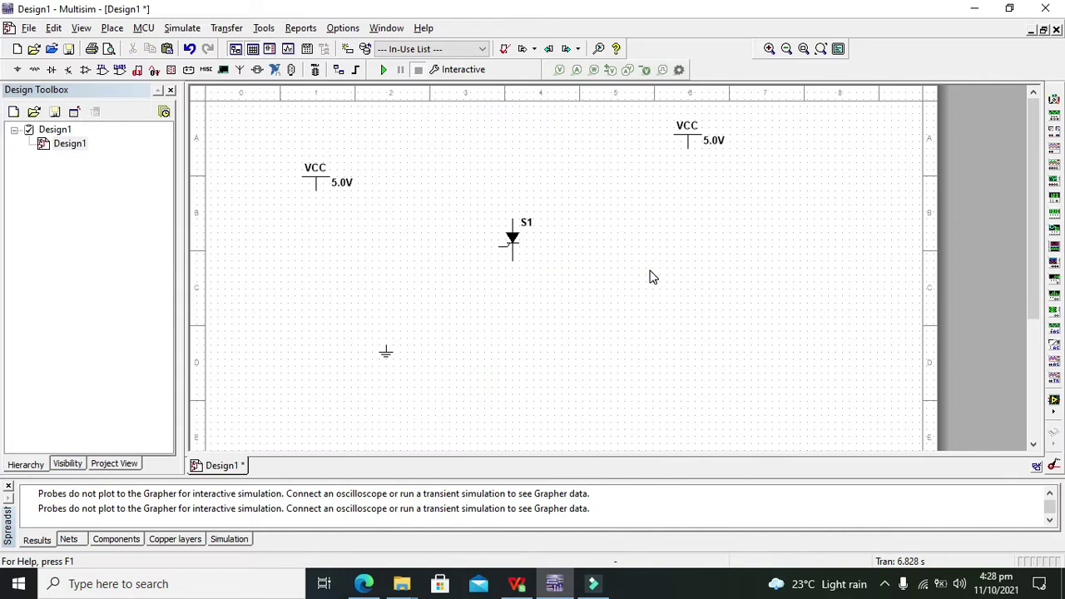
# - Place a 470 Ω resistor R1 from the Basic RESISTOR family lower right of S1
pyautogui.click(33, 70)
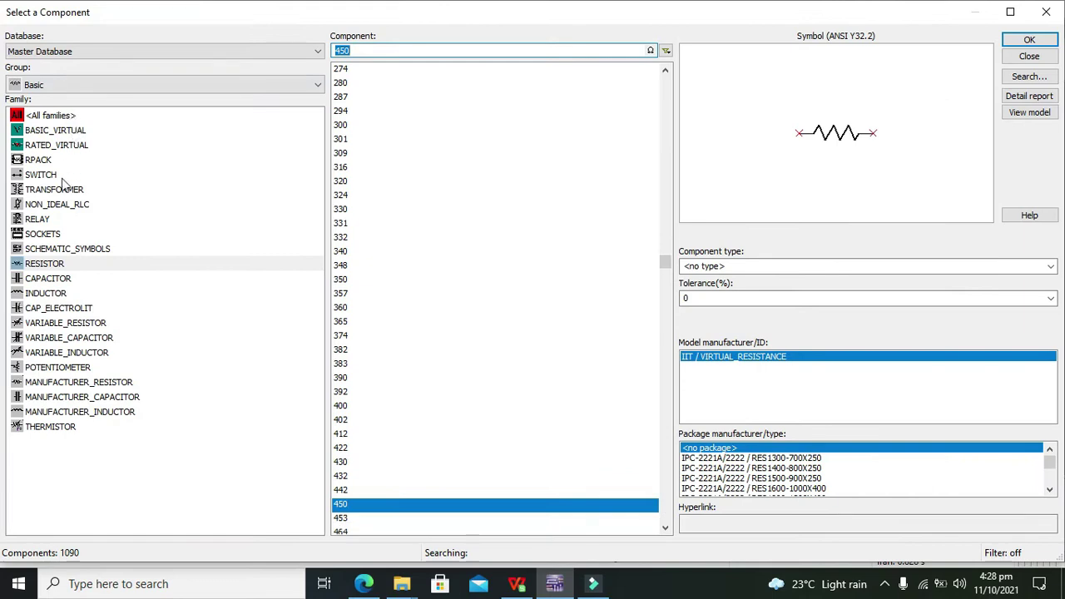
pyautogui.click(46, 265)
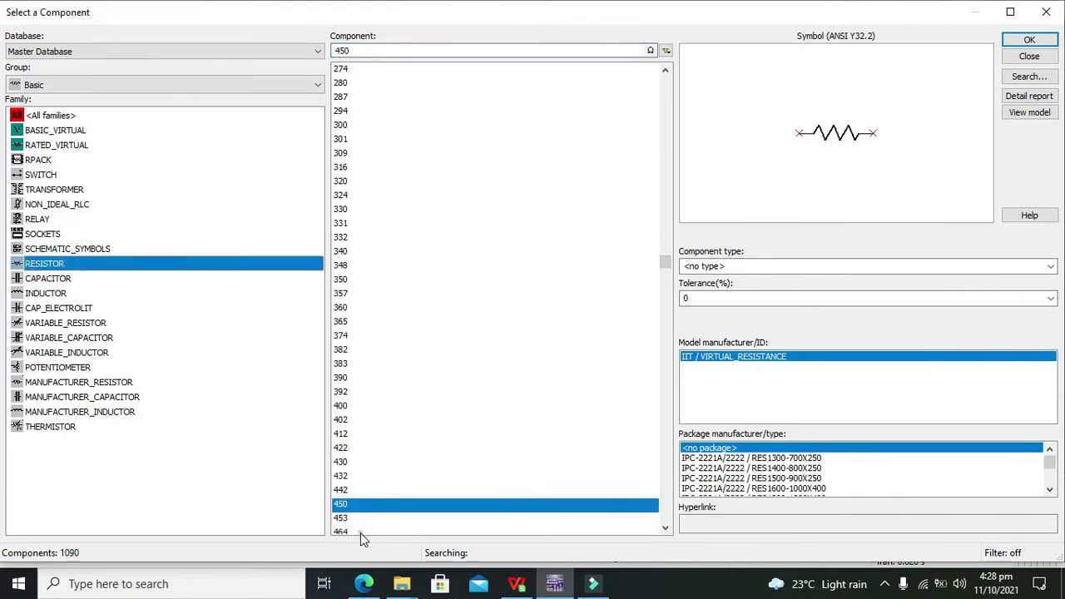
pyautogui.click(360, 531)
pyautogui.click(668, 529)
pyautogui.click(669, 529)
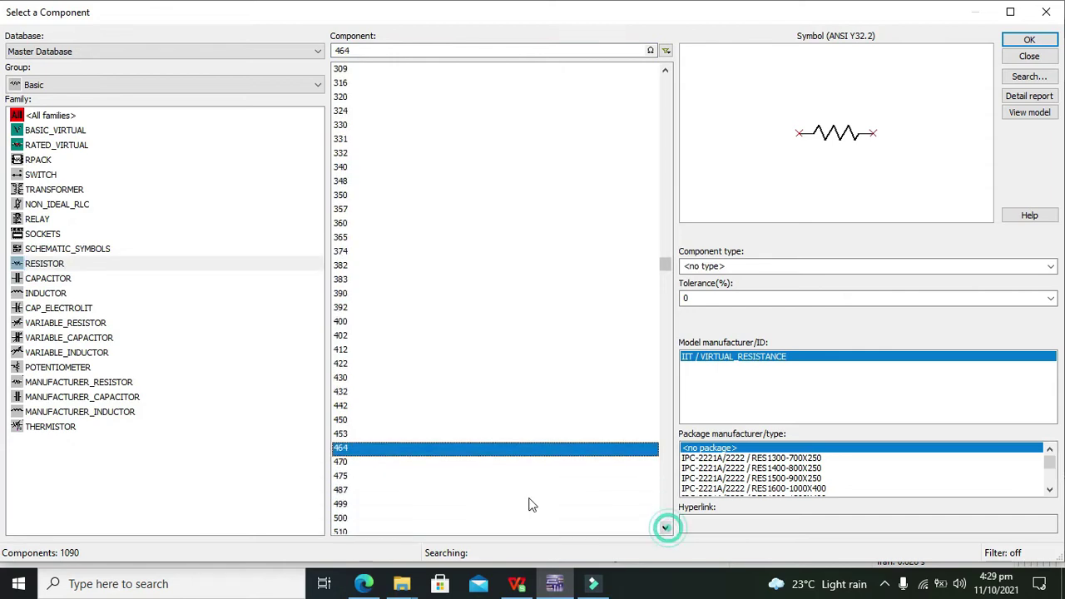
pyautogui.click(348, 466)
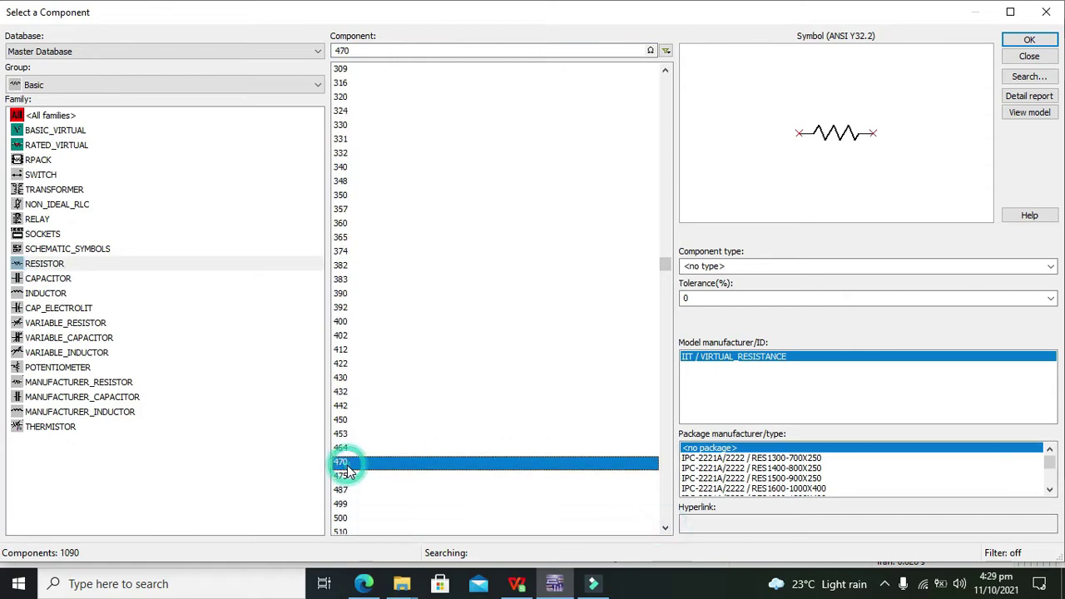
pyautogui.click(1029, 39)
pyautogui.click(648, 320)
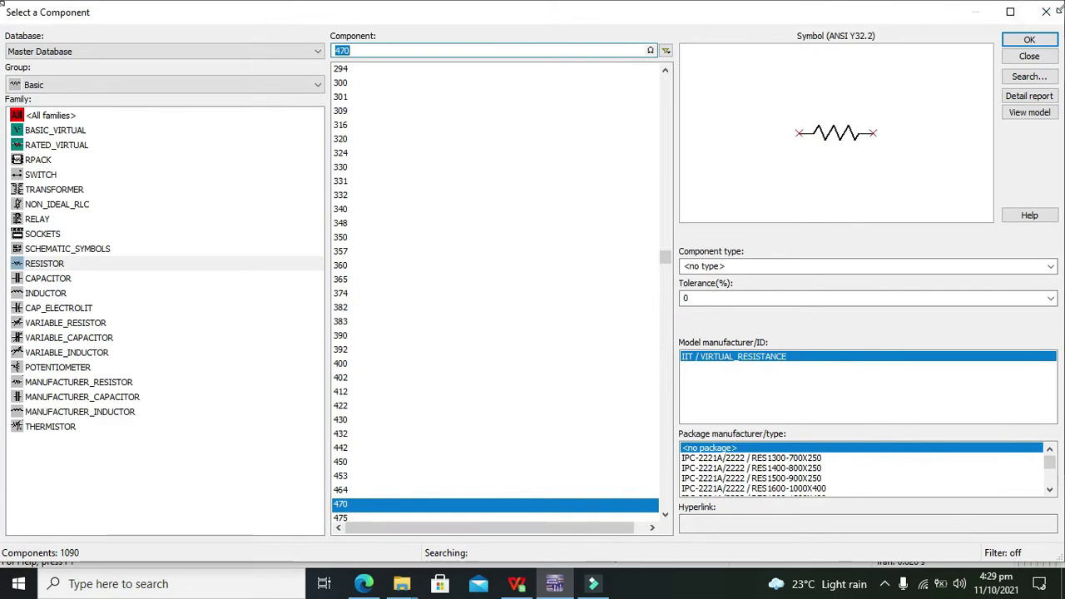
pyautogui.press('Escape')
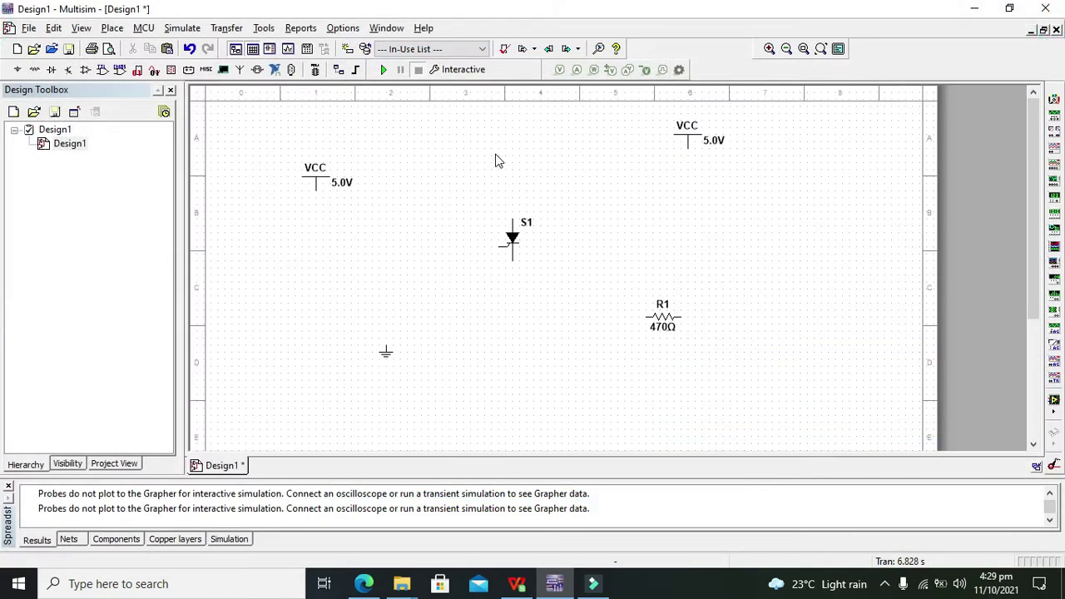
# - Choose a switch from the Basic group's SWITCH family for placement
pyautogui.click(18, 69)
pyautogui.click(169, 83)
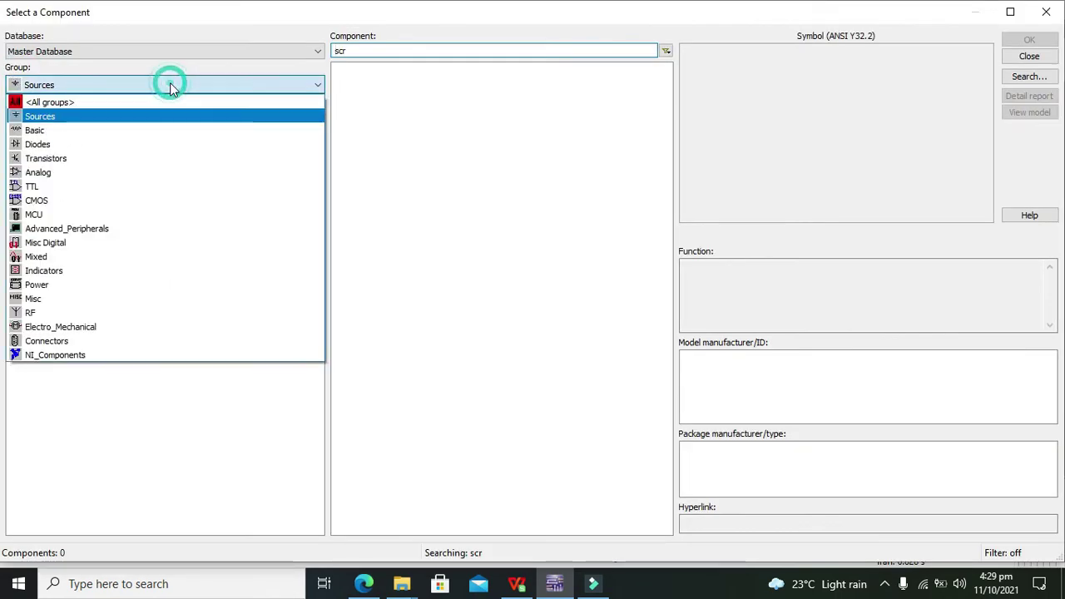
pyautogui.click(49, 131)
pyautogui.click(58, 174)
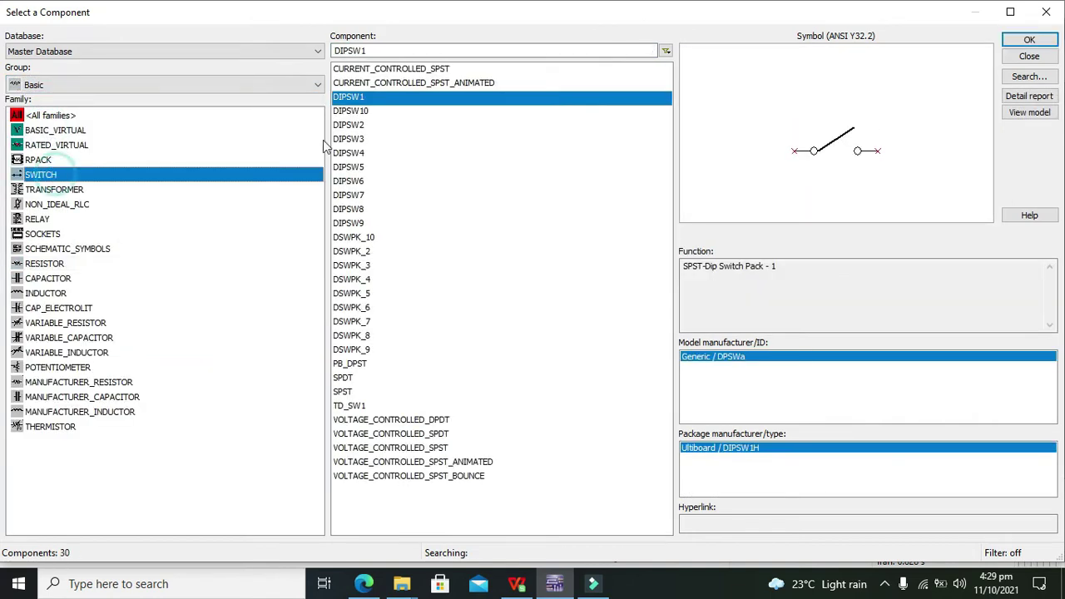
pyautogui.click(1030, 40)
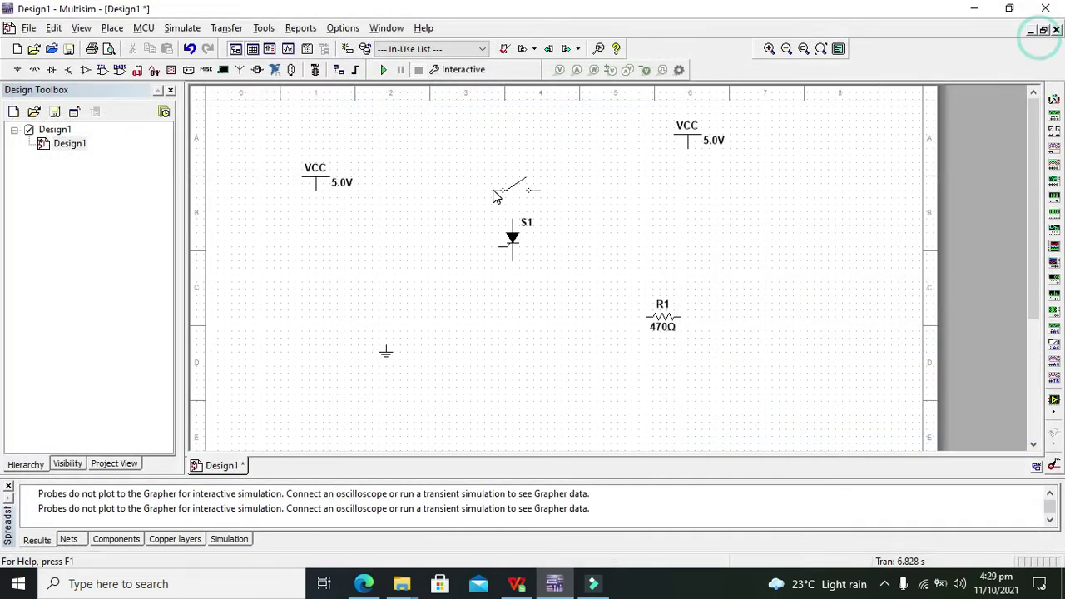
# - Place switch S2 and move it level with SCR S1's gate
pyautogui.click(375, 233)
pyautogui.click(1046, 11)
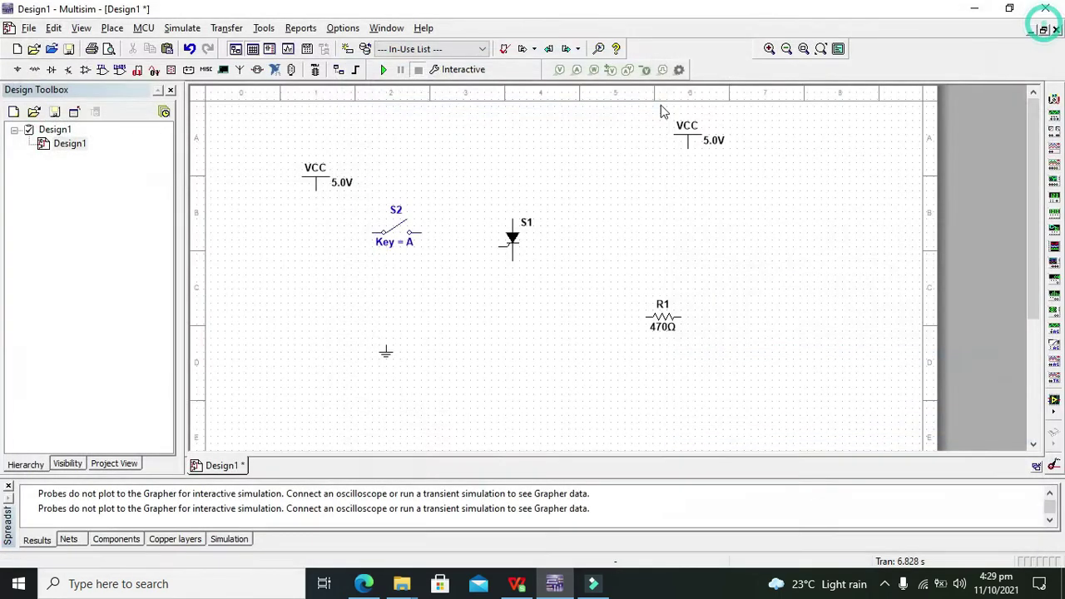
pyautogui.click(402, 242)
pyautogui.moveTo(402, 242); pyautogui.dragTo(410, 270)
# - Wire the left VCC through switch S2 to SCR S1's gate
pyautogui.click(442, 280)
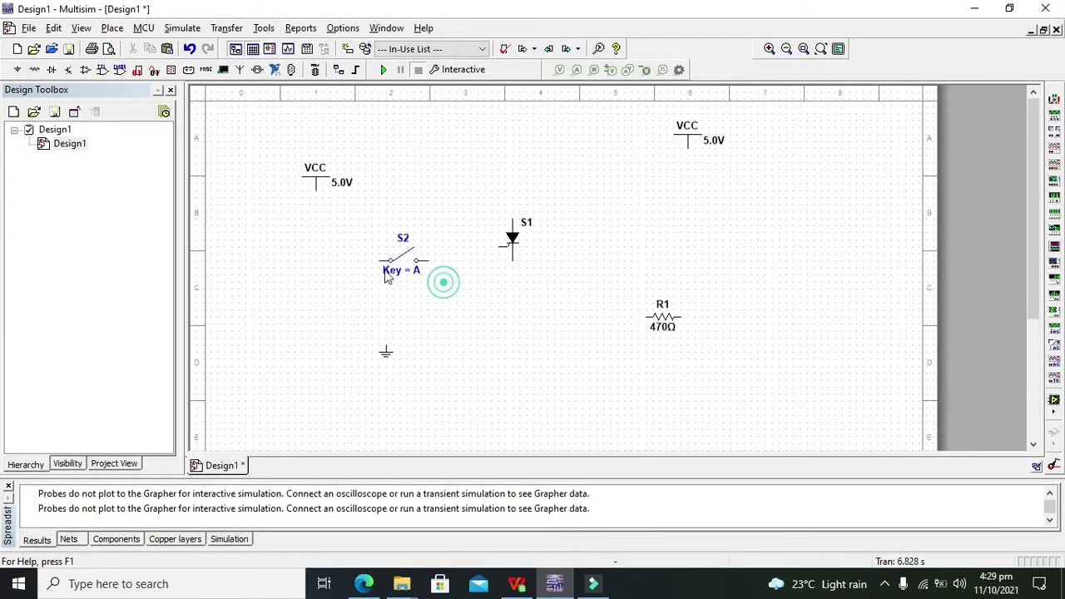
pyautogui.click(389, 260)
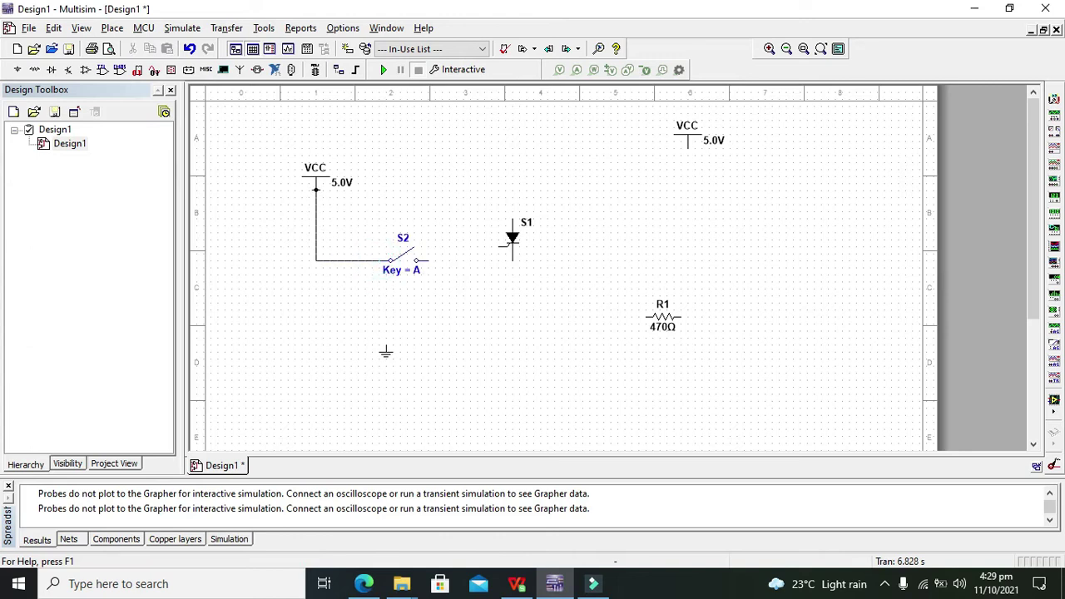
pyautogui.click(317, 189)
pyautogui.click(499, 245)
pyautogui.click(429, 261)
pyautogui.click(477, 247)
pyautogui.moveTo(478, 256); pyautogui.dragTo(478, 260)
pyautogui.click(497, 264)
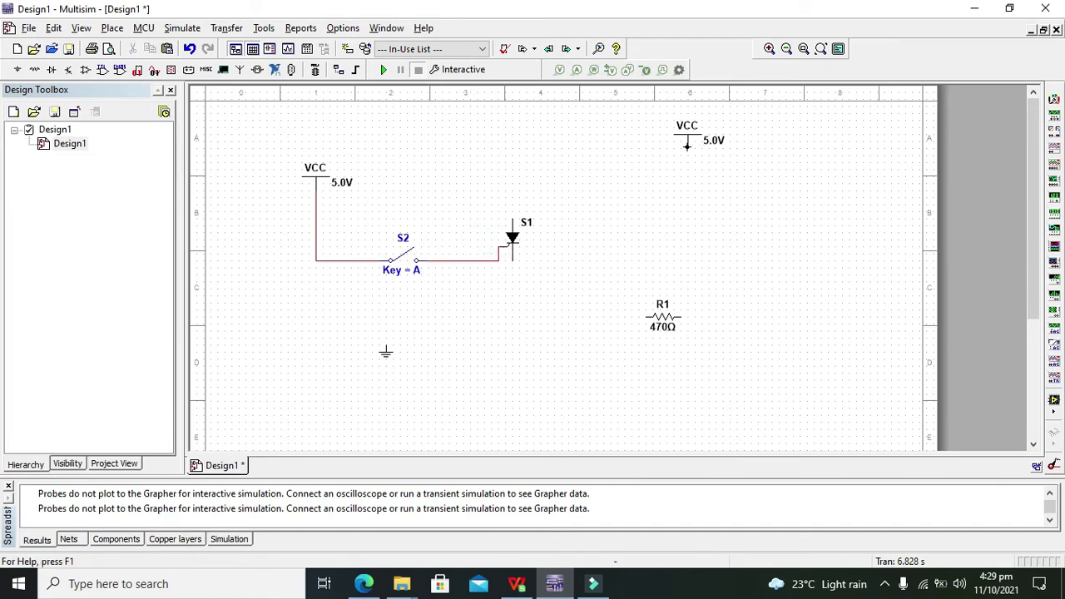
# - Connect the right VCC to S1's anode and move R1 below the SCR
pyautogui.click(687, 152)
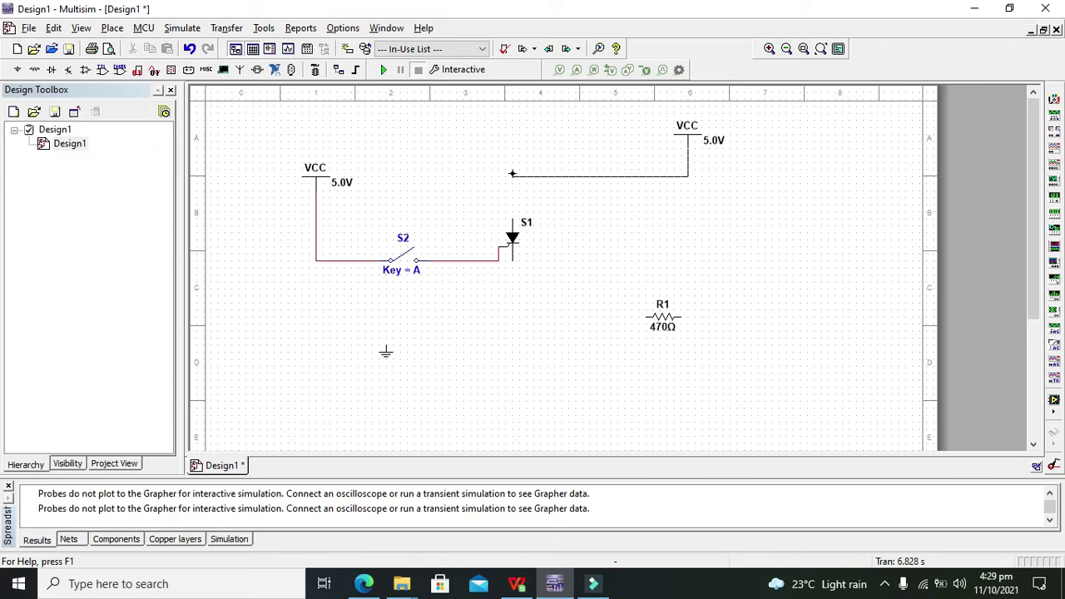
pyautogui.click(511, 220)
pyautogui.moveTo(668, 321); pyautogui.dragTo(537, 324)
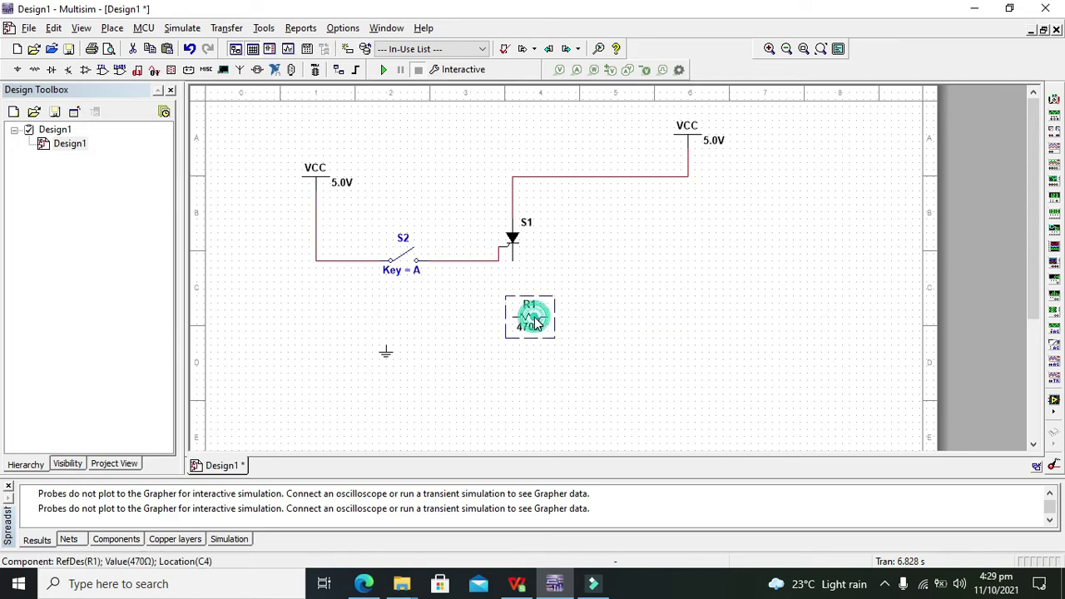
# - Rotate R1 90° clockwise and wire its top pin to S1's cathode
pyautogui.rightClick(536, 324)
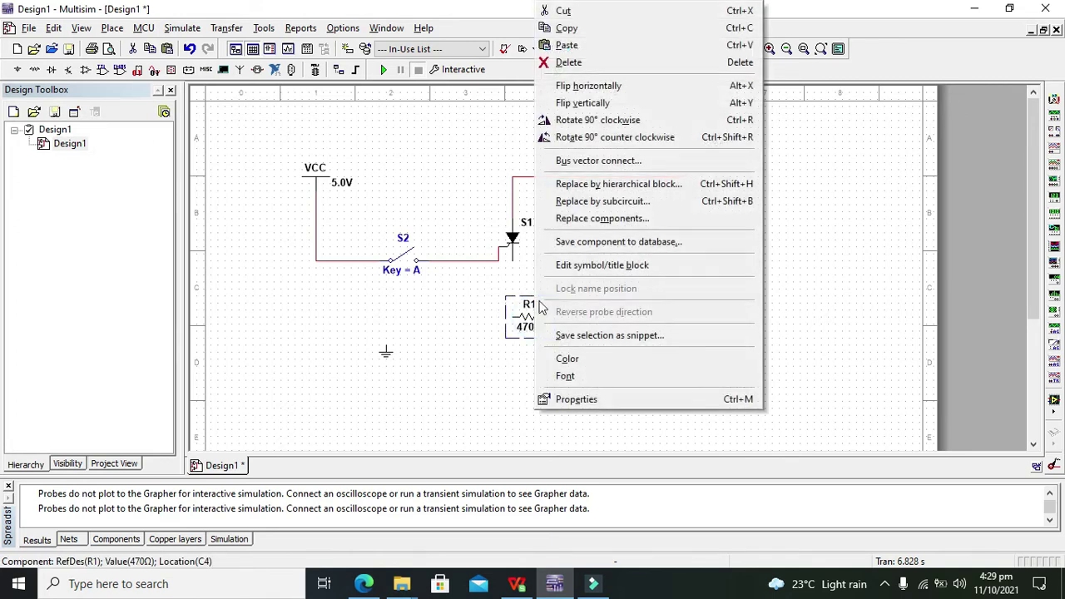
pyautogui.click(620, 120)
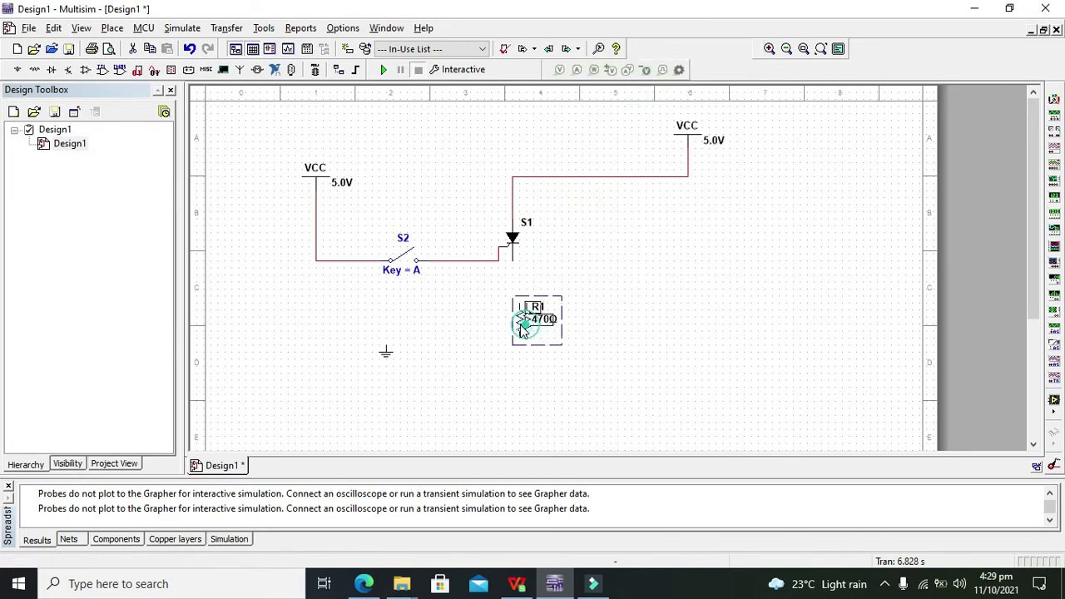
pyautogui.click(625, 295)
pyautogui.click(512, 305)
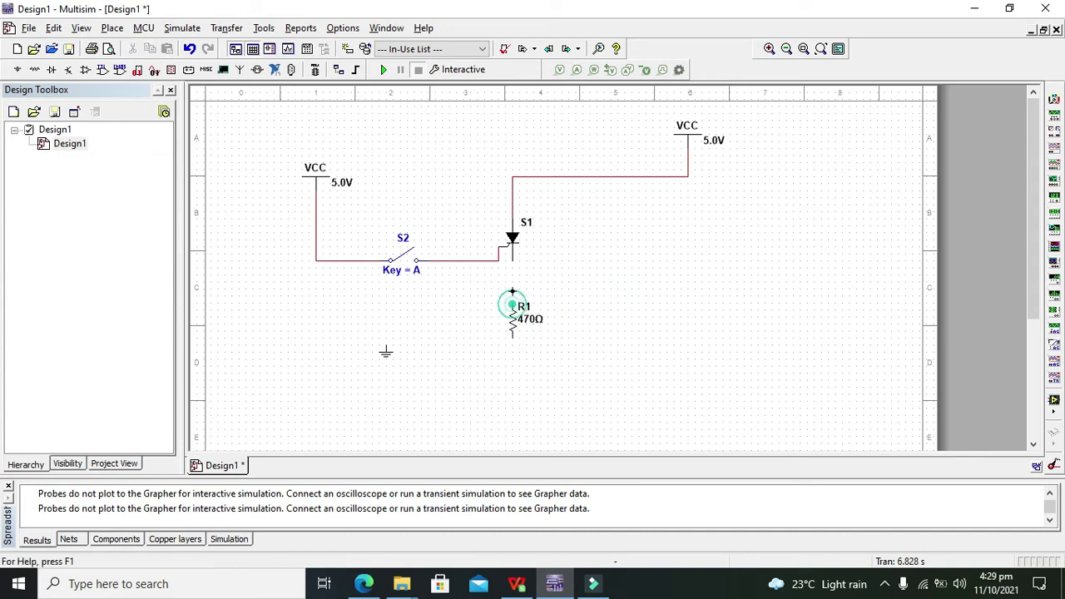
pyautogui.click(512, 260)
# - Move the ground under R1 and connect it to R1's lower pin
pyautogui.click(385, 350)
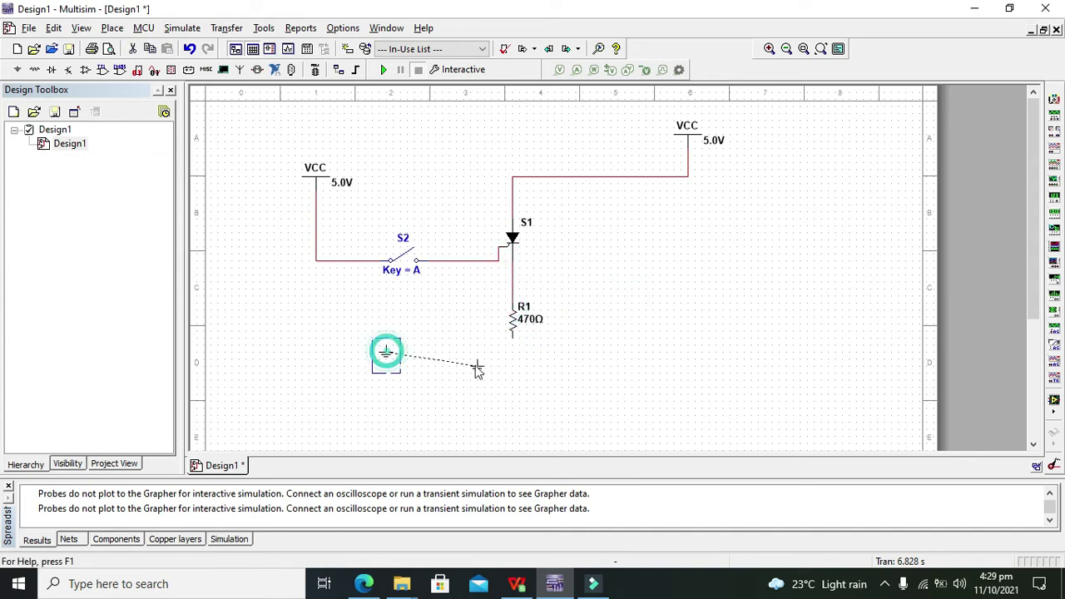
pyautogui.moveTo(514, 373); pyautogui.dragTo(511, 363)
pyautogui.click(510, 358)
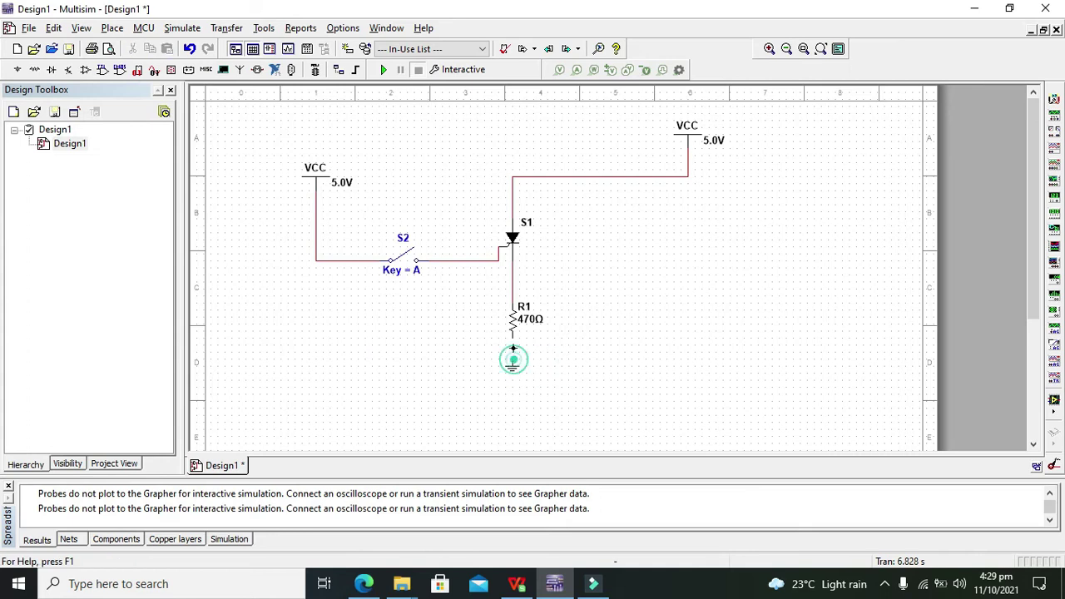
pyautogui.click(511, 339)
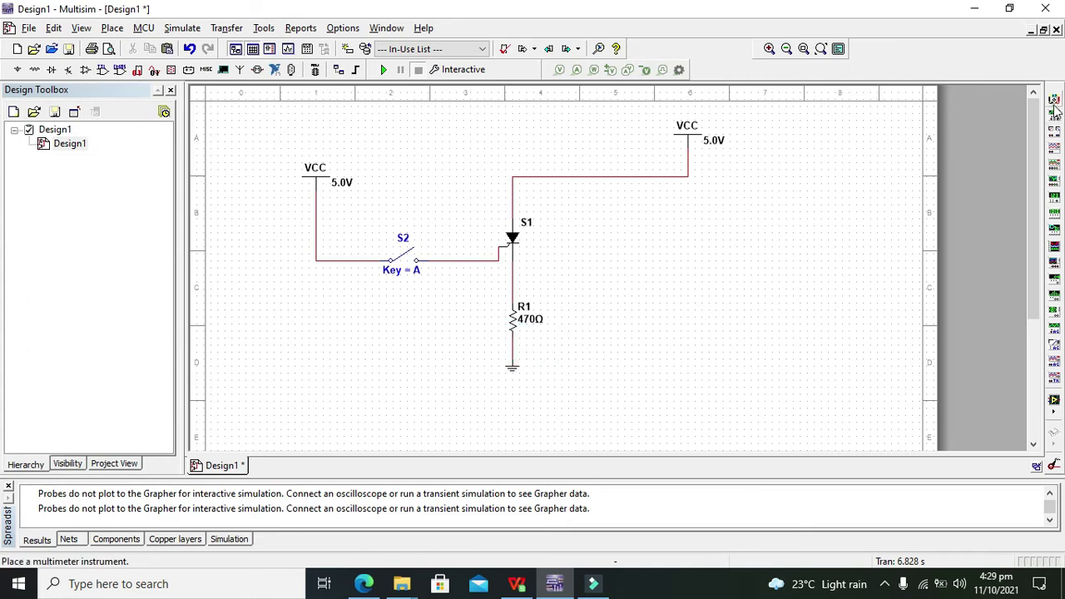
# - Place multimeter XMM1 and wire it across R1, + to the S1–R1 node, − to ground
pyautogui.click(673, 255)
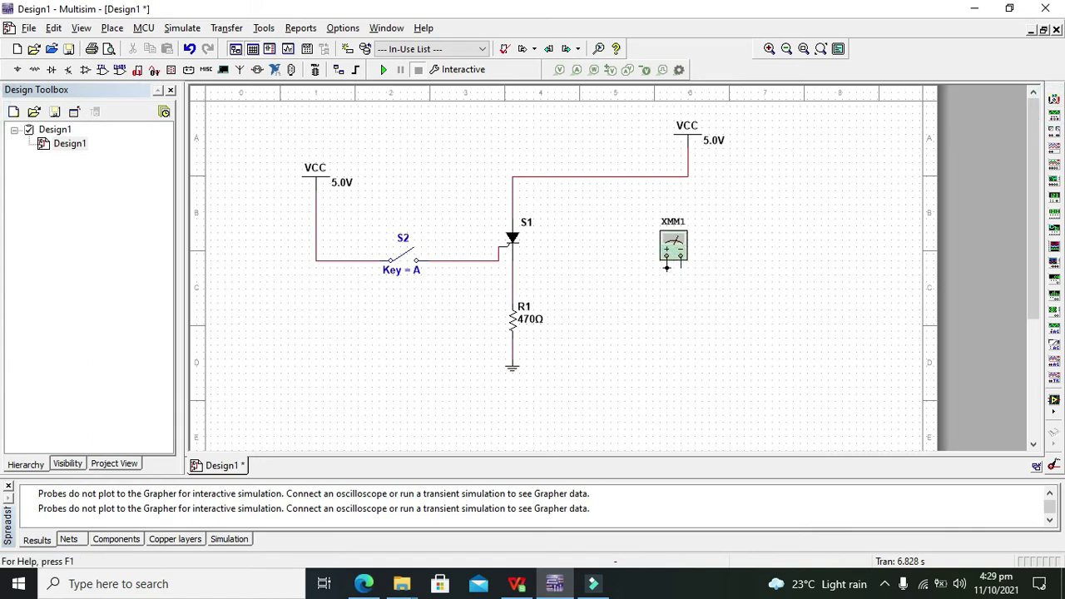
pyautogui.click(666, 258)
pyautogui.click(513, 289)
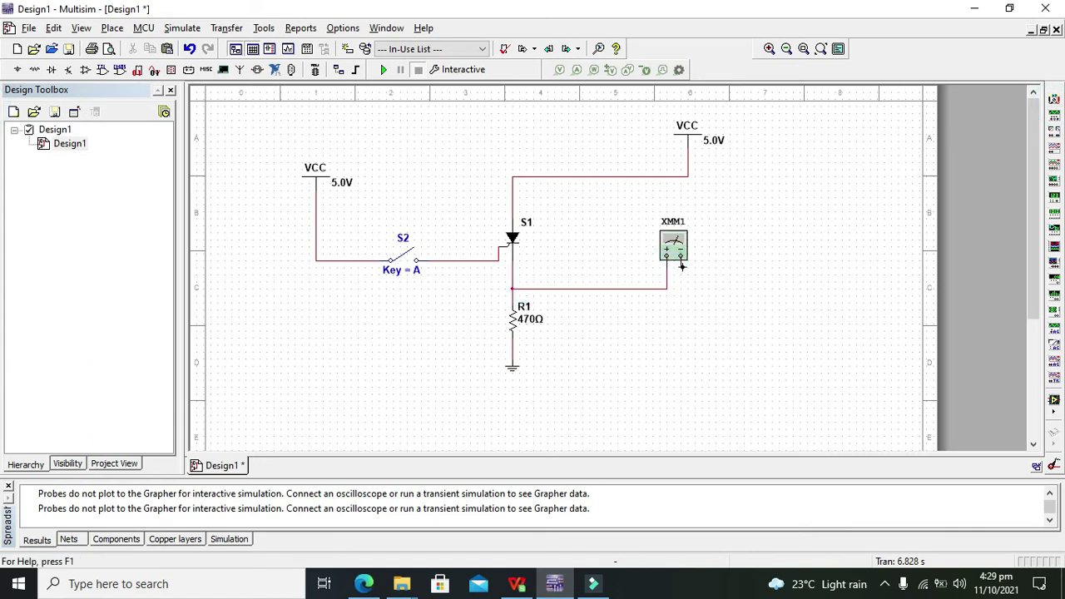
pyautogui.click(682, 262)
pyautogui.click(513, 351)
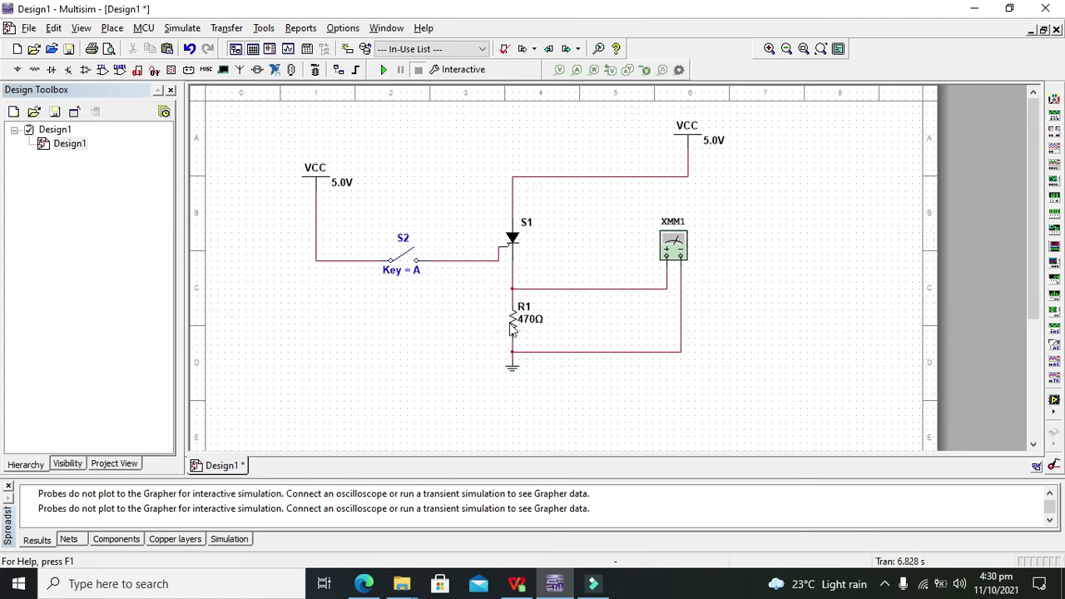
# - Straighten the lower multimeter wire and raise the switch-to-gate wire
pyautogui.moveTo(616, 352); pyautogui.dragTo(616, 343)
pyautogui.click(699, 350)
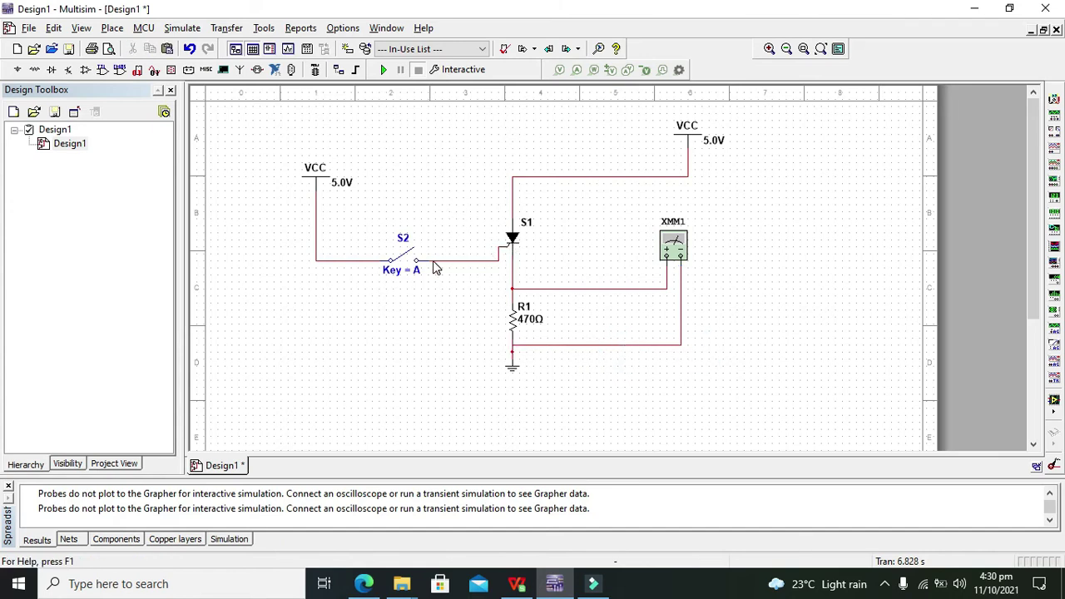
pyautogui.click(497, 261)
pyautogui.moveTo(487, 261); pyautogui.dragTo(490, 256)
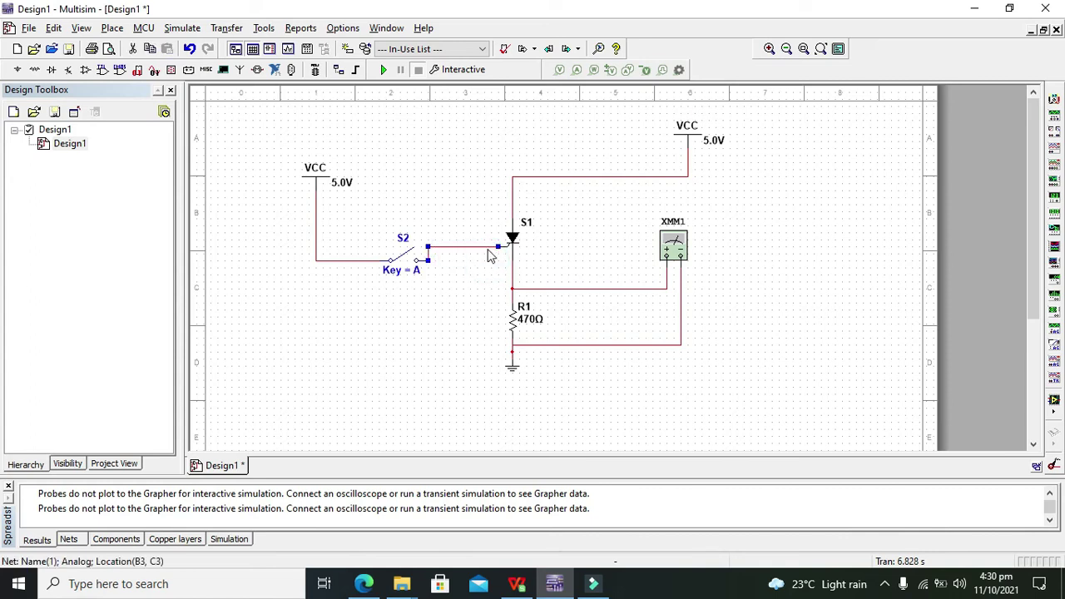
pyautogui.click(566, 325)
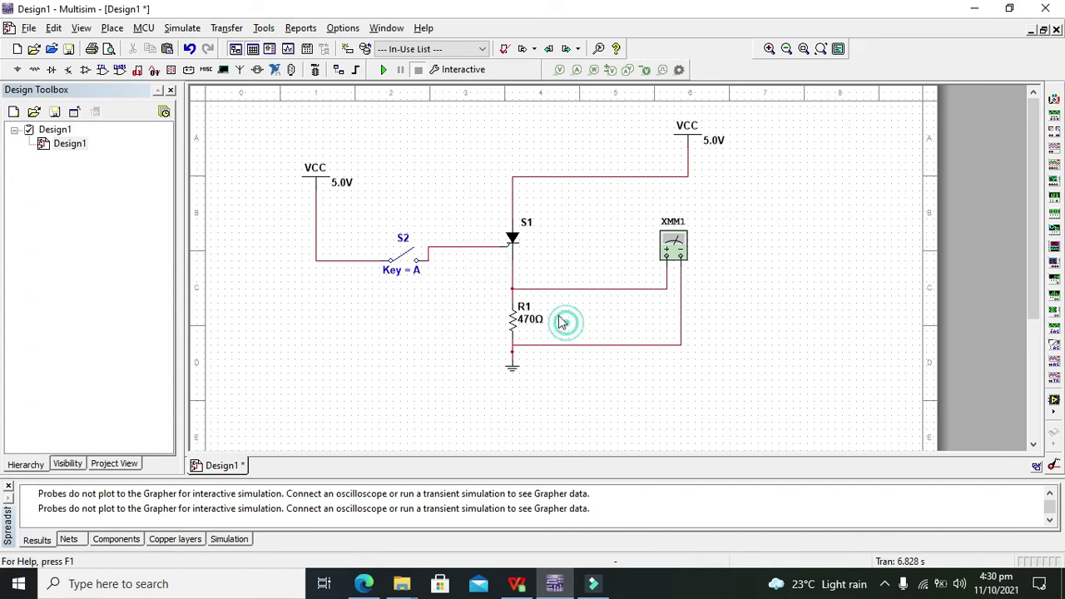
# - Run the simulation and show XMM1's readout beside the circuit, reading 469.956 uV
pyautogui.click(384, 70)
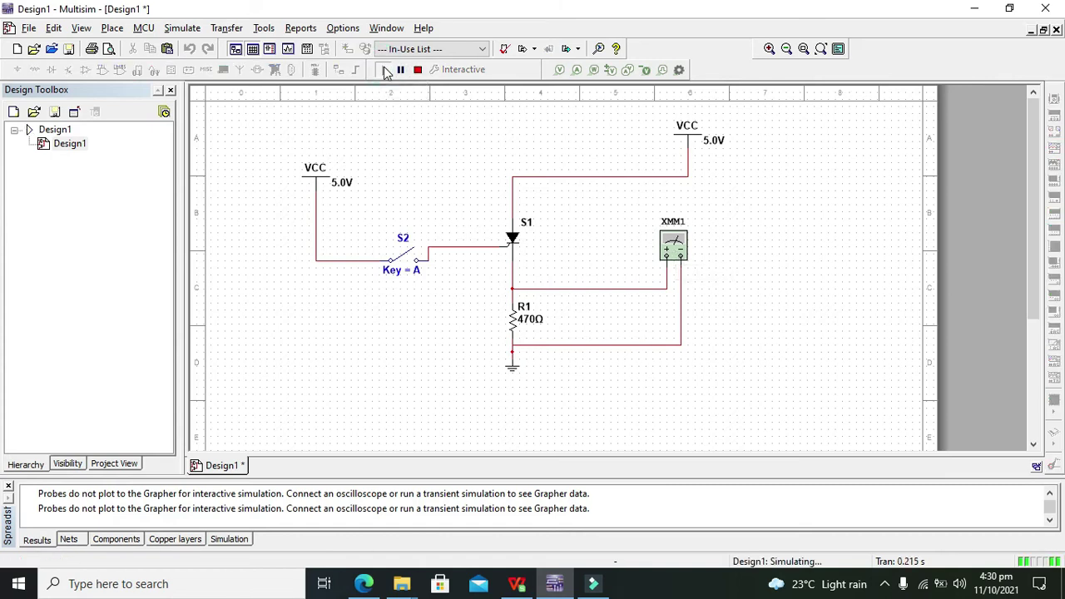
pyautogui.doubleClick(669, 246)
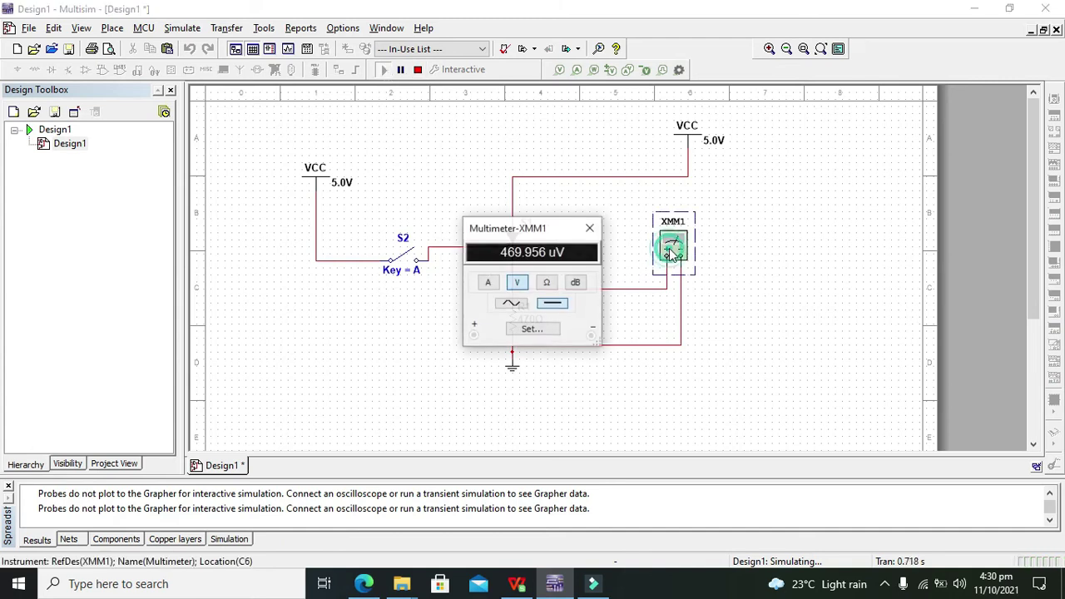
pyautogui.moveTo(543, 235); pyautogui.dragTo(824, 210)
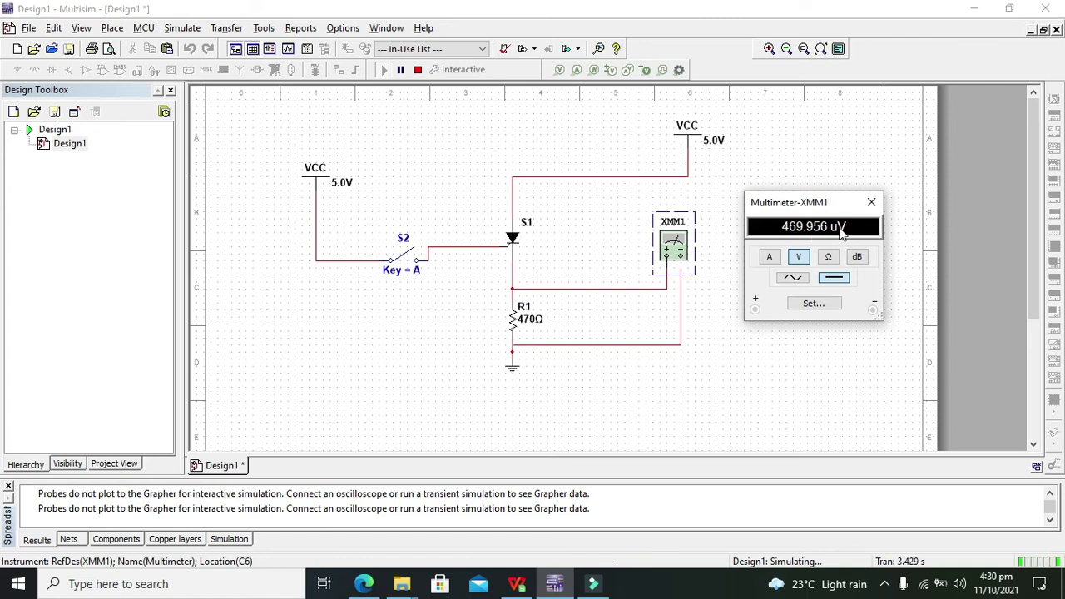
pyautogui.moveTo(795, 207); pyautogui.dragTo(795, 213)
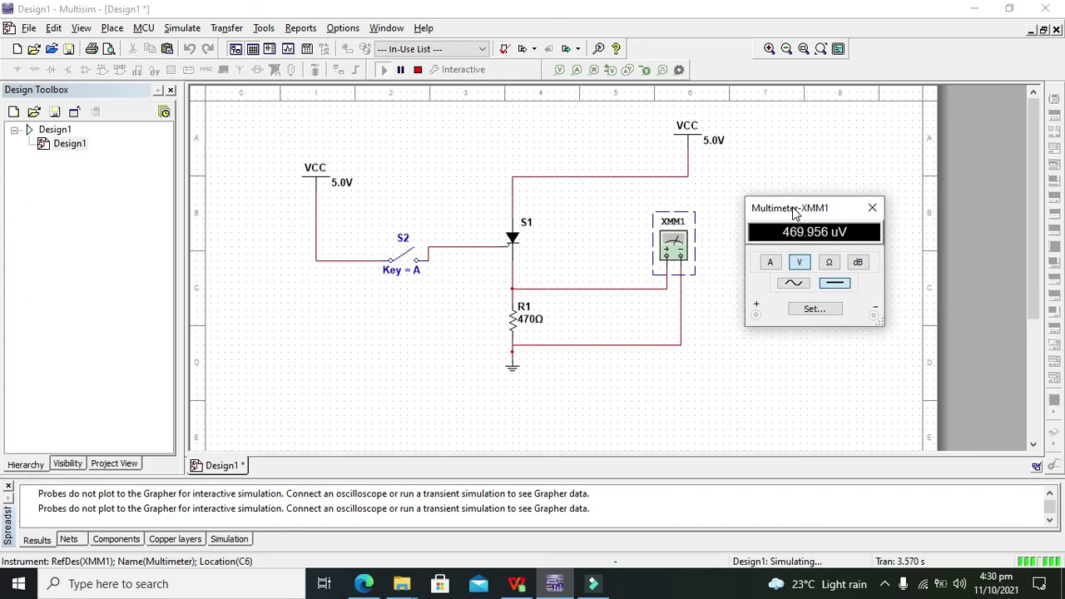
pyautogui.click(716, 237)
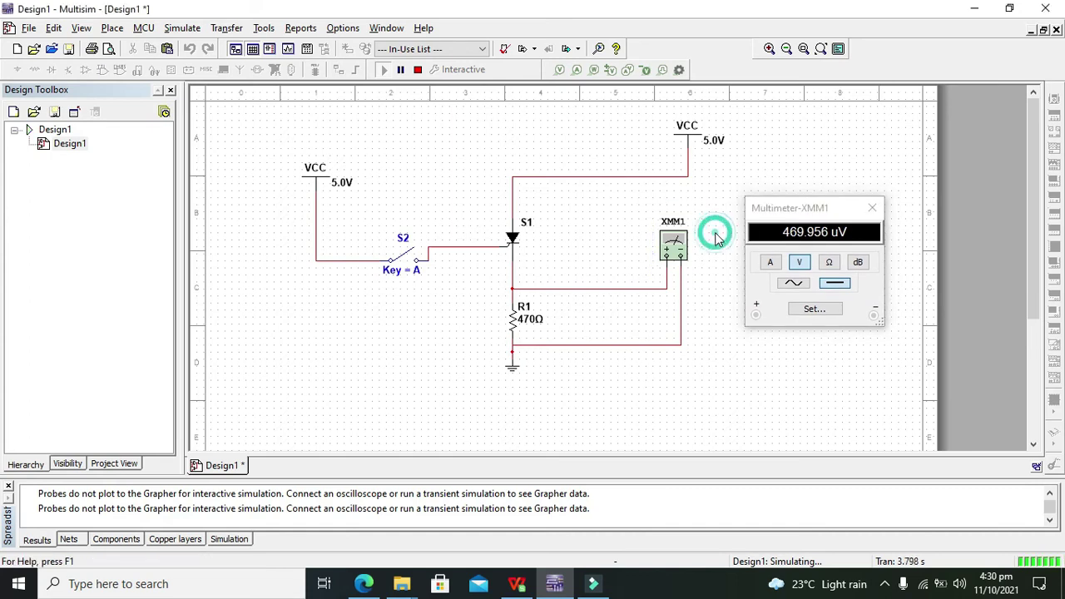
pyautogui.click(406, 261)
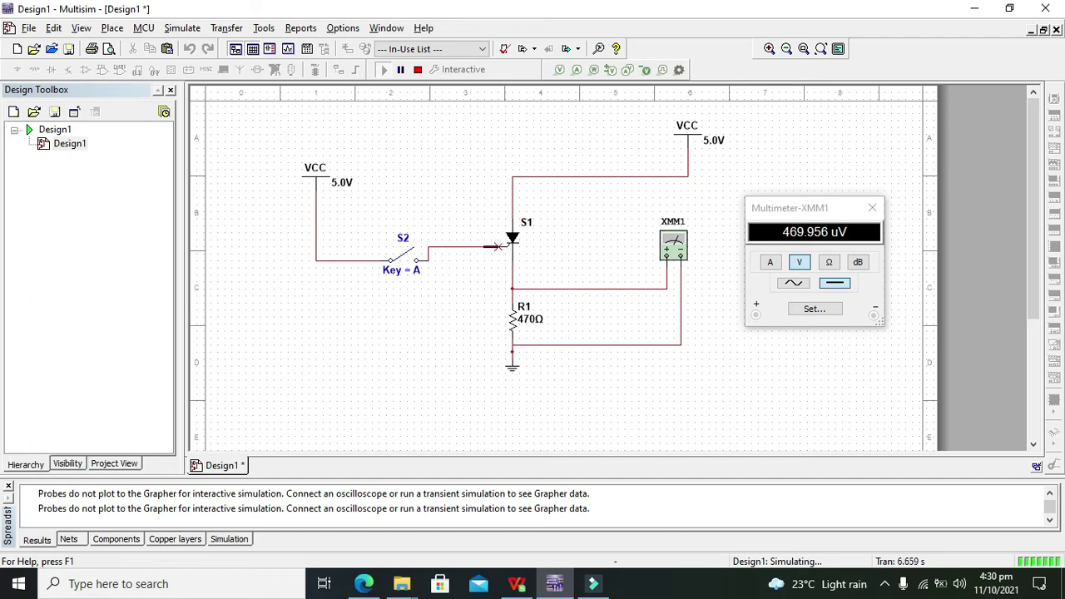
# - Toggle switch S2 repeatedly, confirming XMM1 latches at 5 V across R1
pyautogui.click(407, 263)
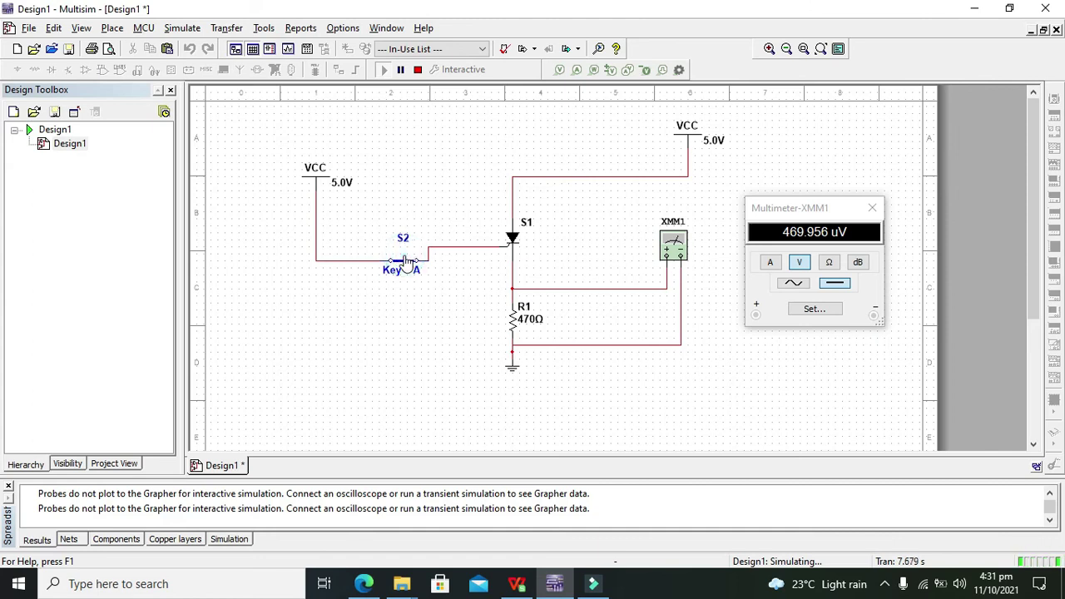
pyautogui.click(406, 263)
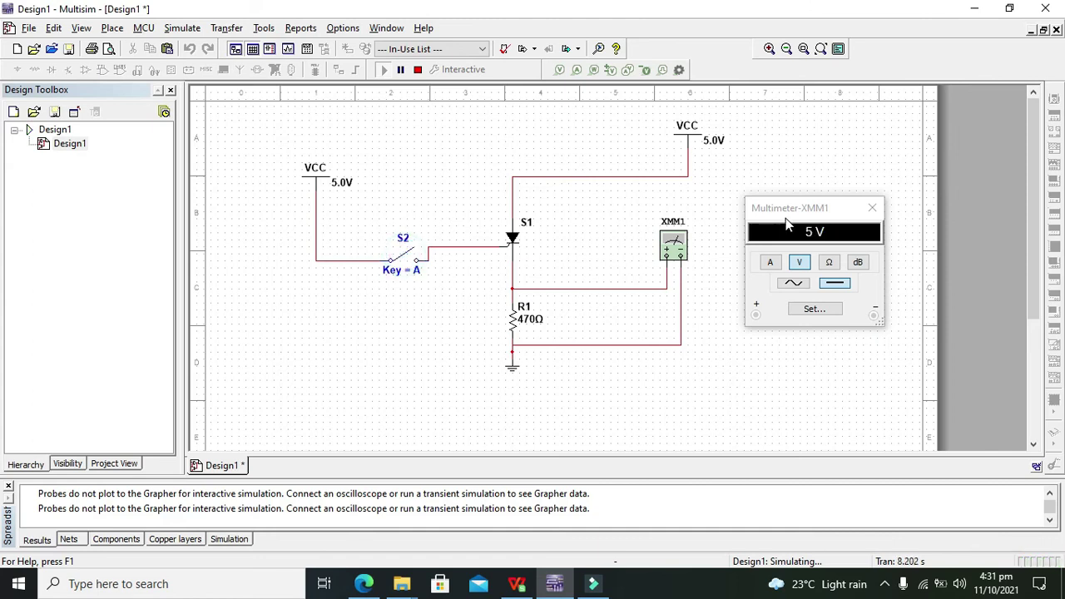
pyautogui.click(782, 208)
pyautogui.moveTo(782, 208); pyautogui.dragTo(784, 216)
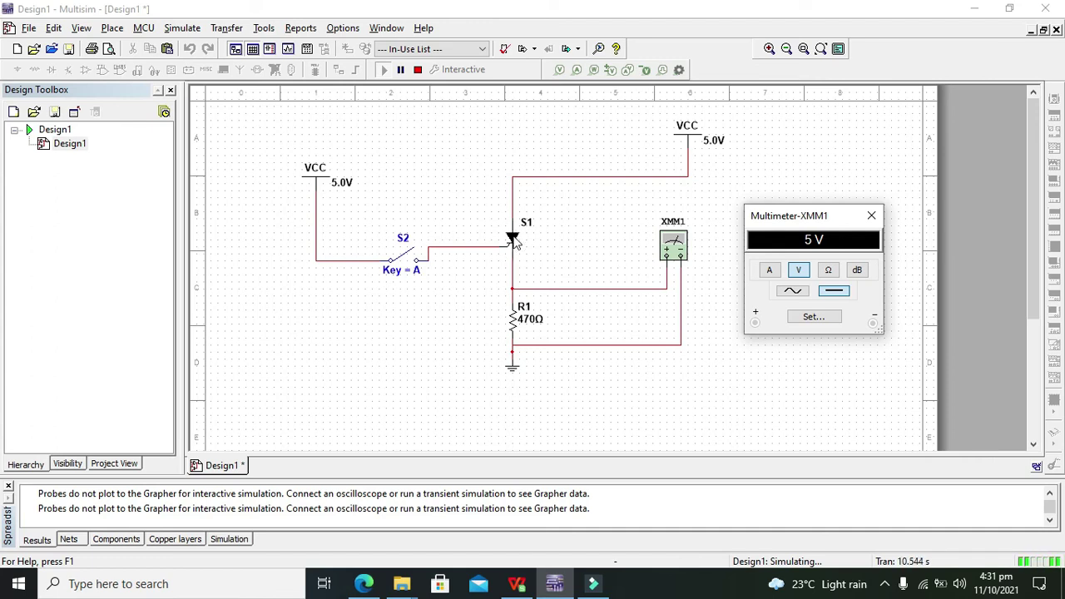
pyautogui.click(407, 265)
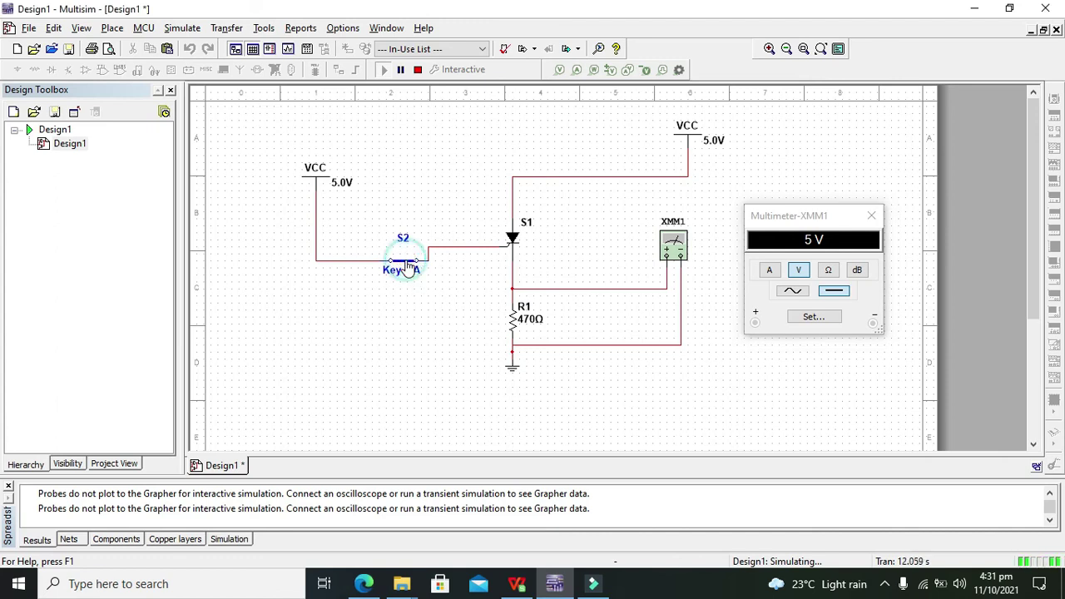
pyautogui.click(407, 264)
pyautogui.click(407, 264)
pyautogui.click(407, 264)
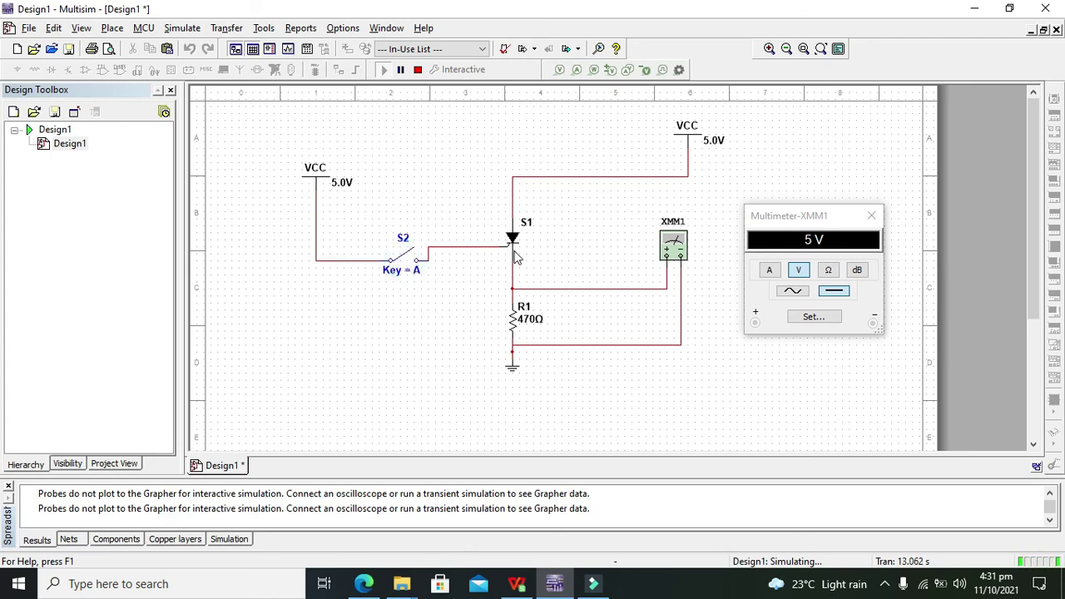
pyautogui.click(405, 264)
pyautogui.click(404, 264)
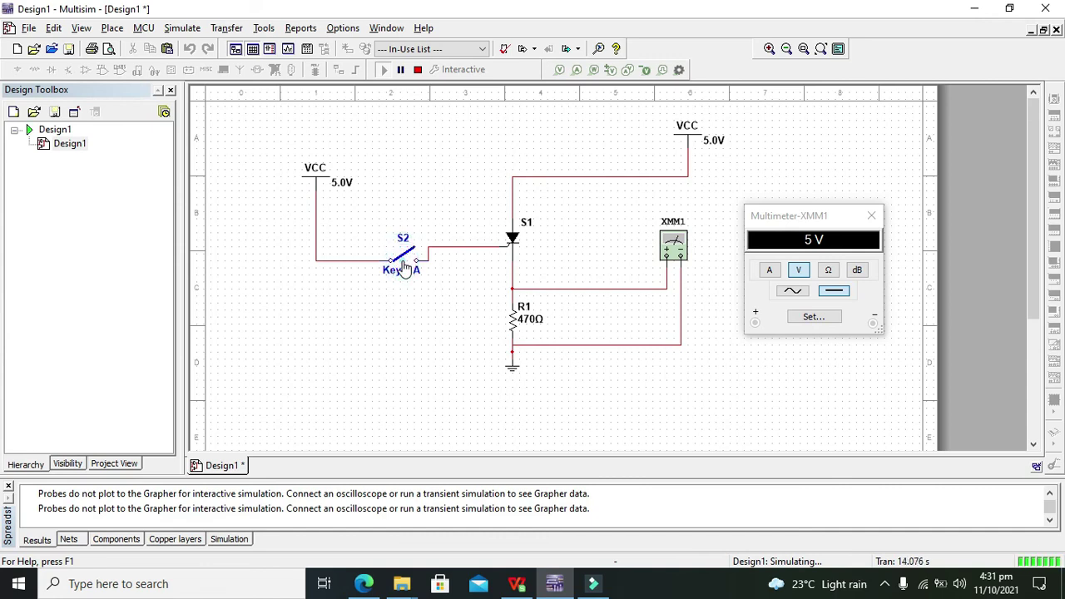
pyautogui.click(404, 266)
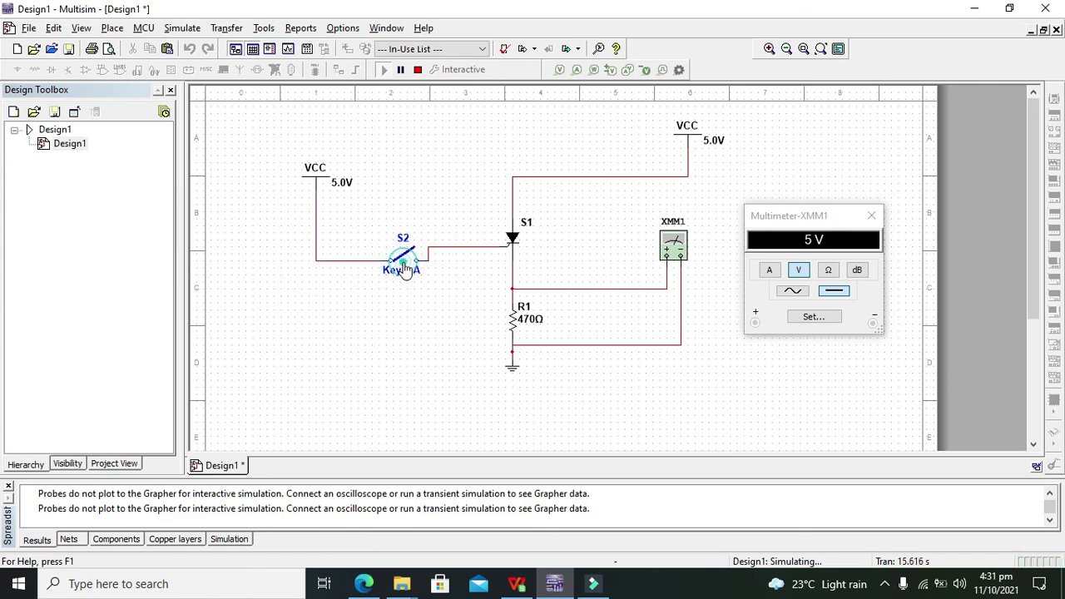
pyautogui.click(429, 346)
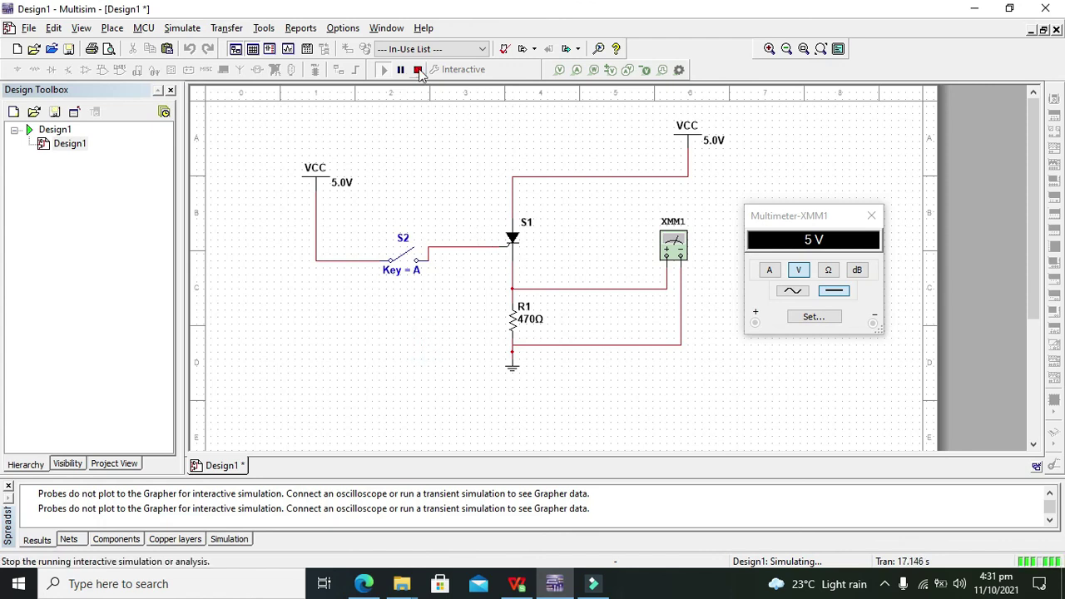